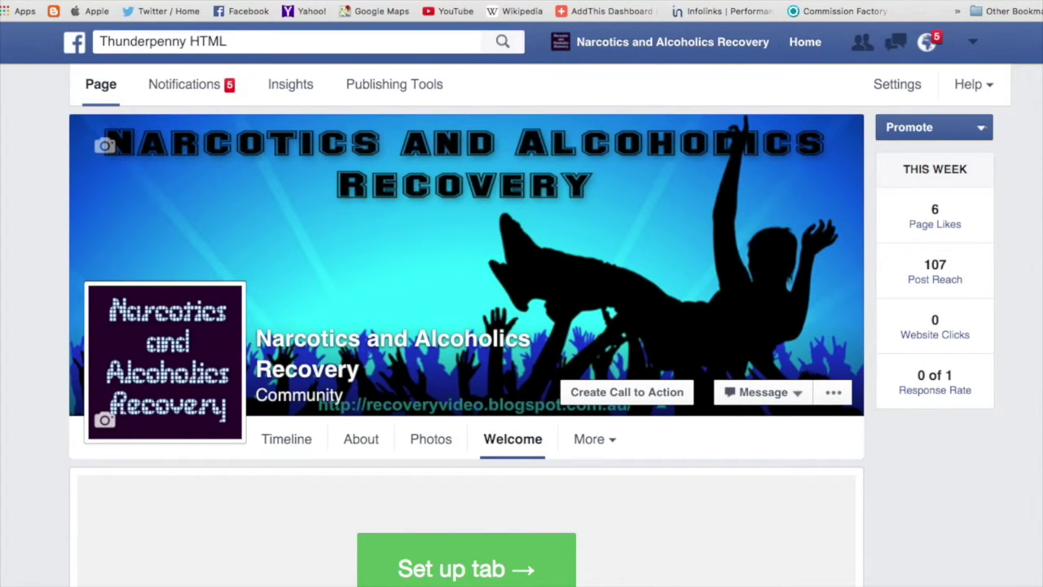
Start setting up the Welcome tab and delete all placeholder text from its index.html code.
{"action": "left_click", "coordinate": [465, 575]}
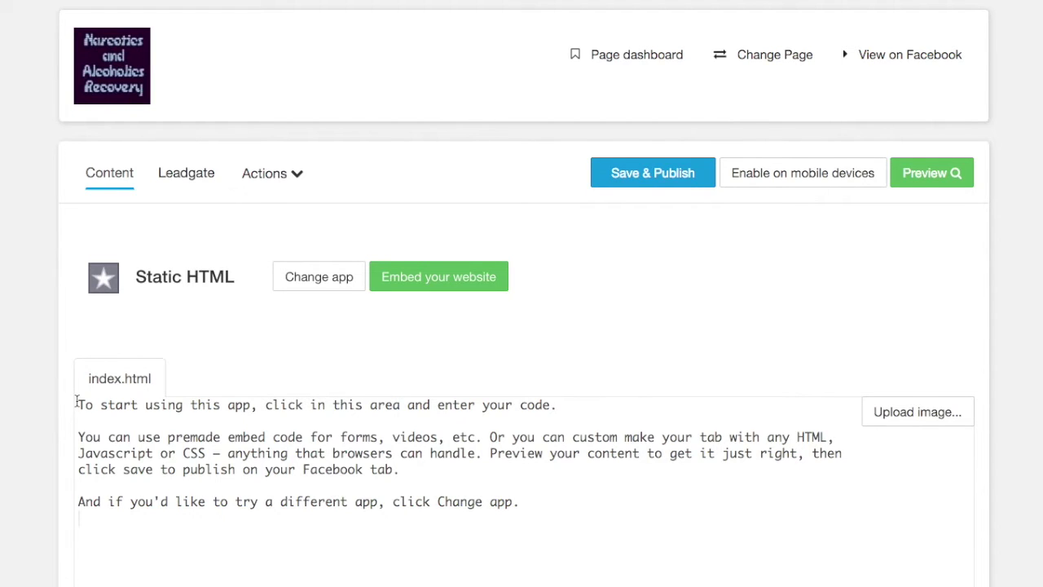
{"action": "left_click_drag", "start_coordinate": [78, 403], "coordinate": [565, 527]}
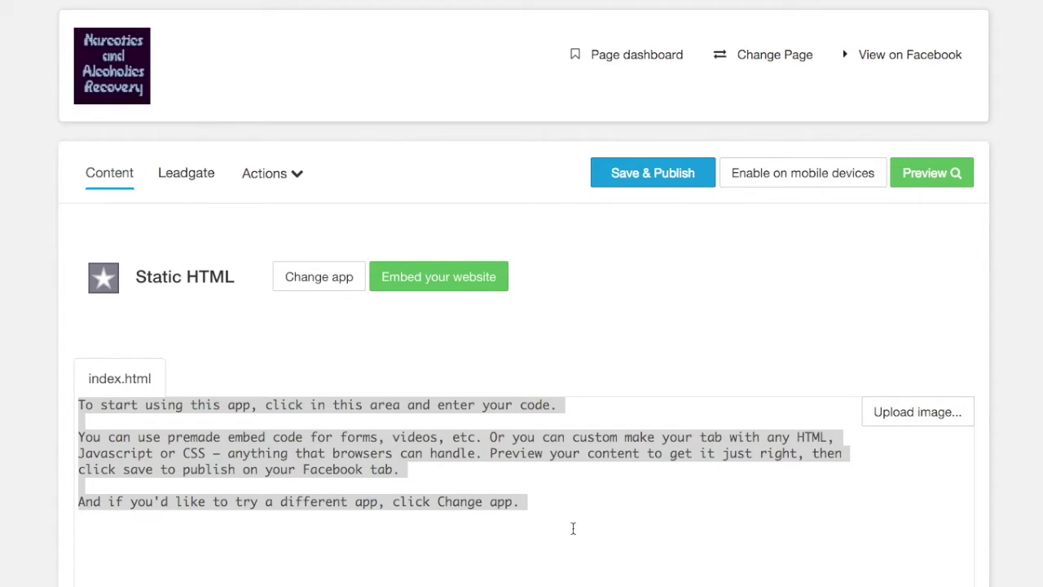
{"action": "key", "text": "BackSpace"}
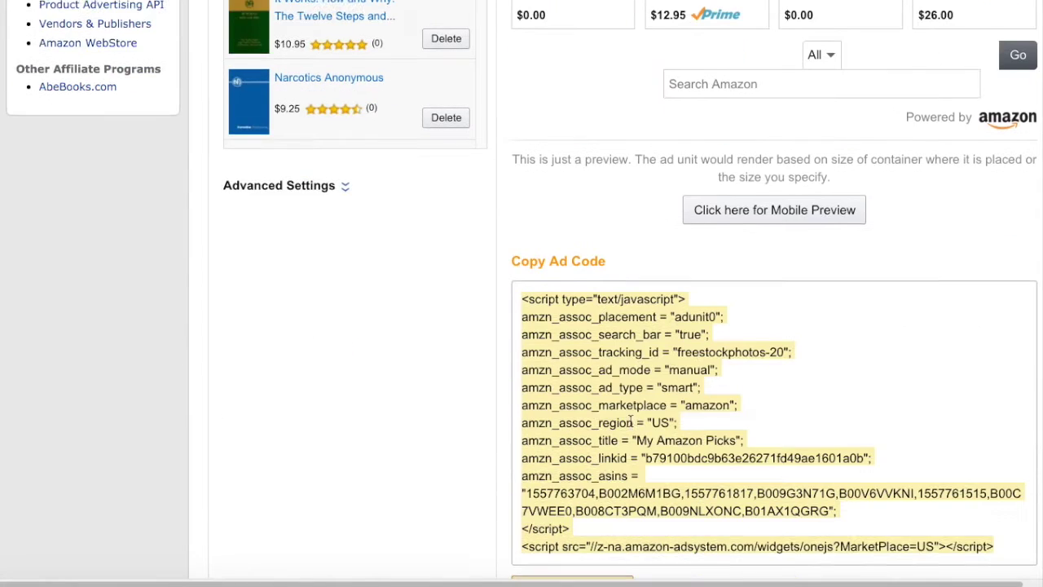
Copy the highlighted 'My Amazon Picks' ad code from Amazon Associates.
{"action": "right_click", "coordinate": [608, 340]}
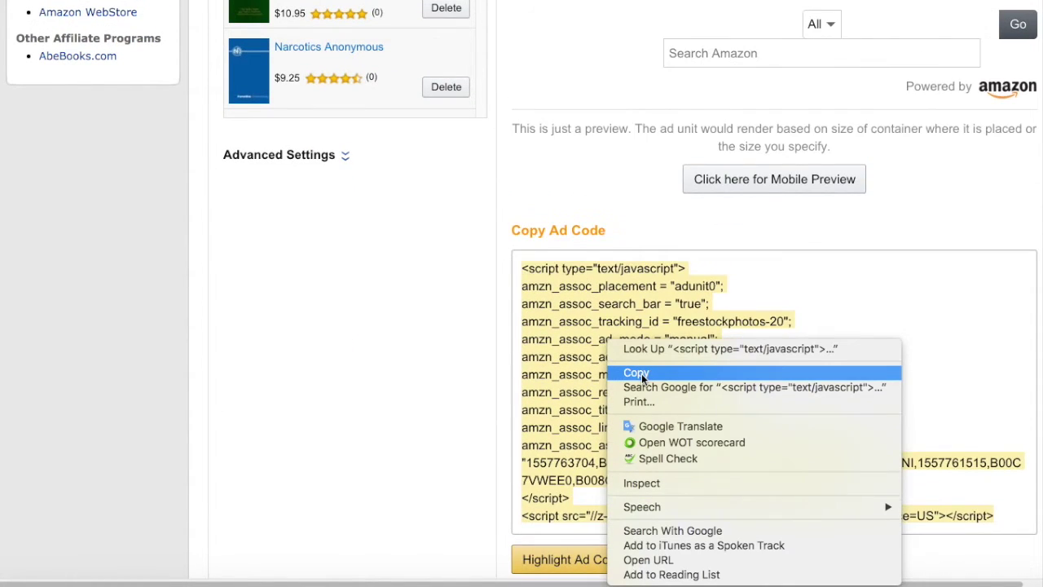
{"action": "left_click", "coordinate": [640, 374]}
{"action": "scroll", "coordinate": [775, 326], "scroll_direction": "up", "scroll_amount": 5}
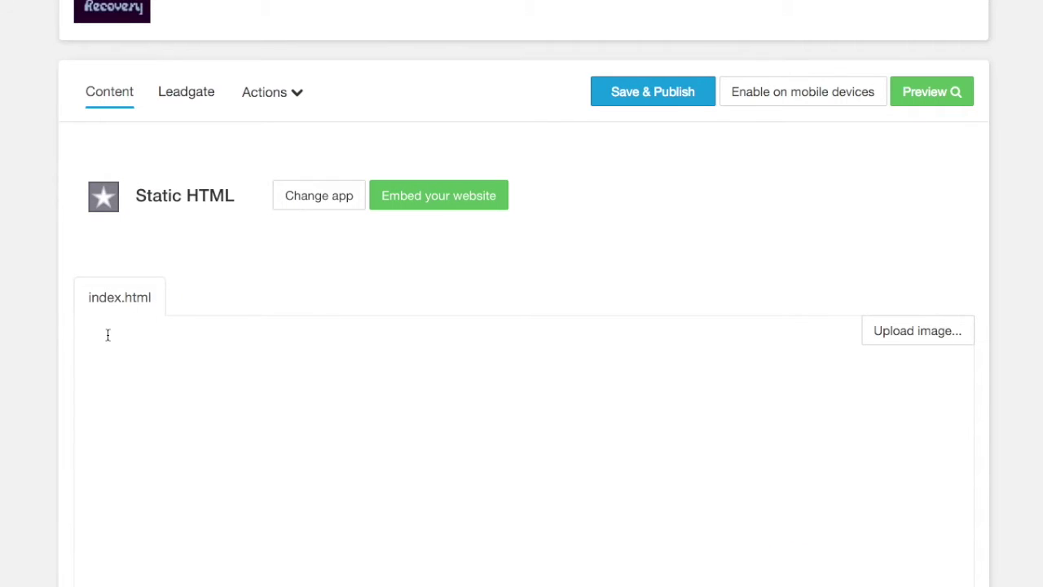
{"action": "right_click", "coordinate": [106, 332]}
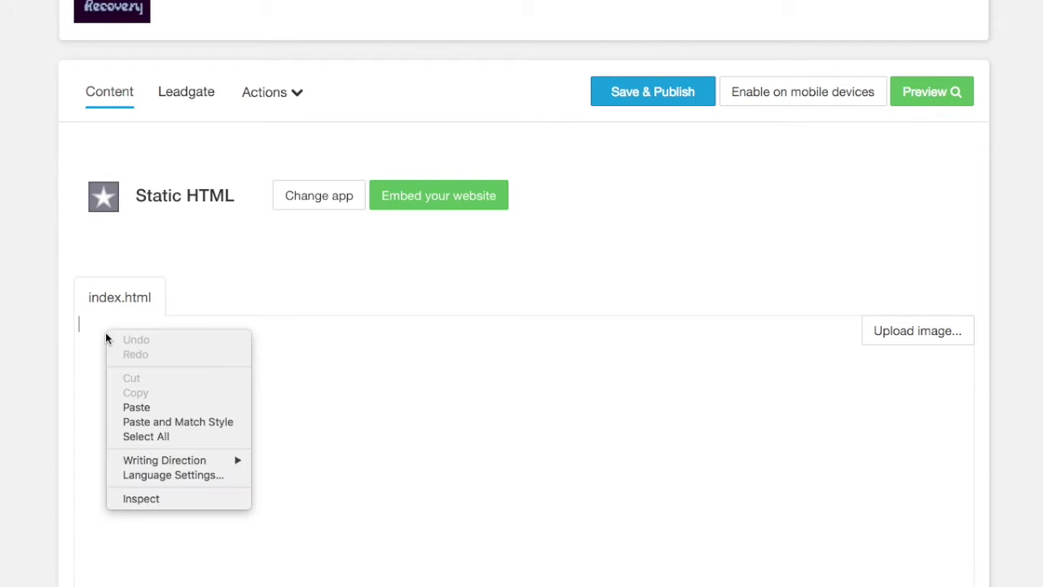
Paste the Amazon ad script into index.html and preview the My Amazon Picks products.
{"action": "left_click", "coordinate": [149, 406]}
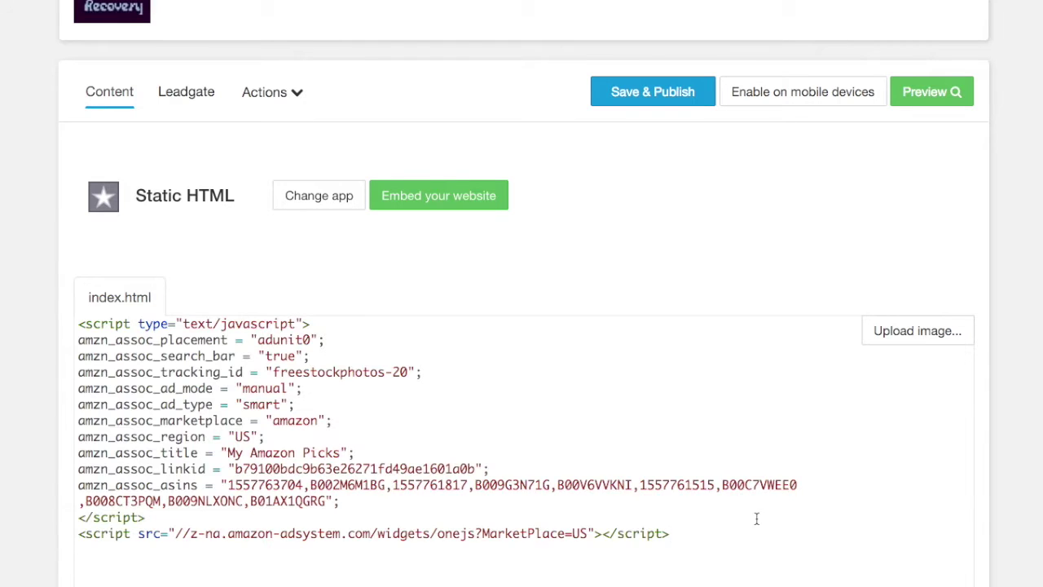
{"action": "left_click", "coordinate": [933, 96]}
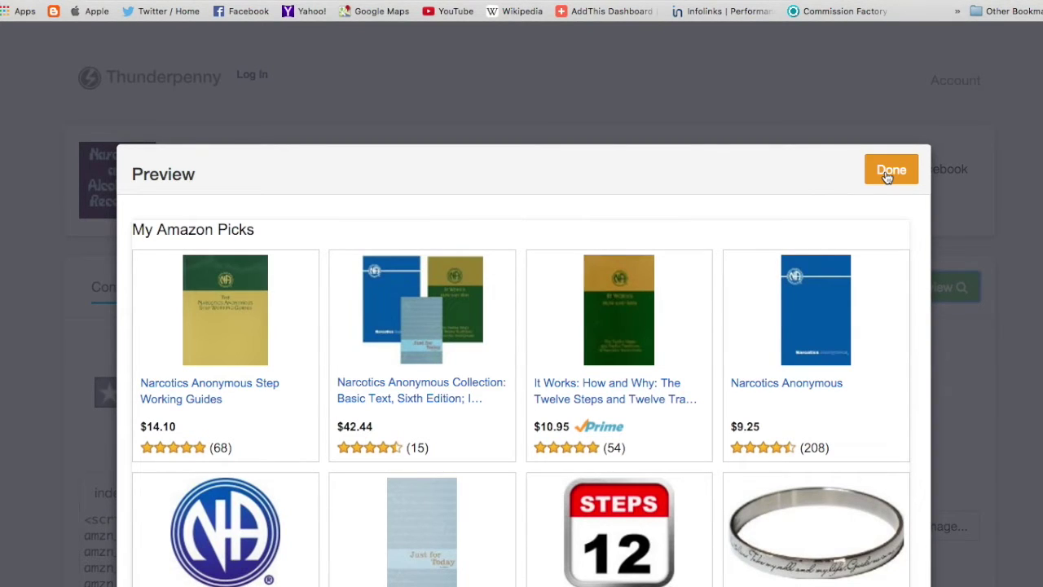
{"action": "left_click", "coordinate": [890, 171]}
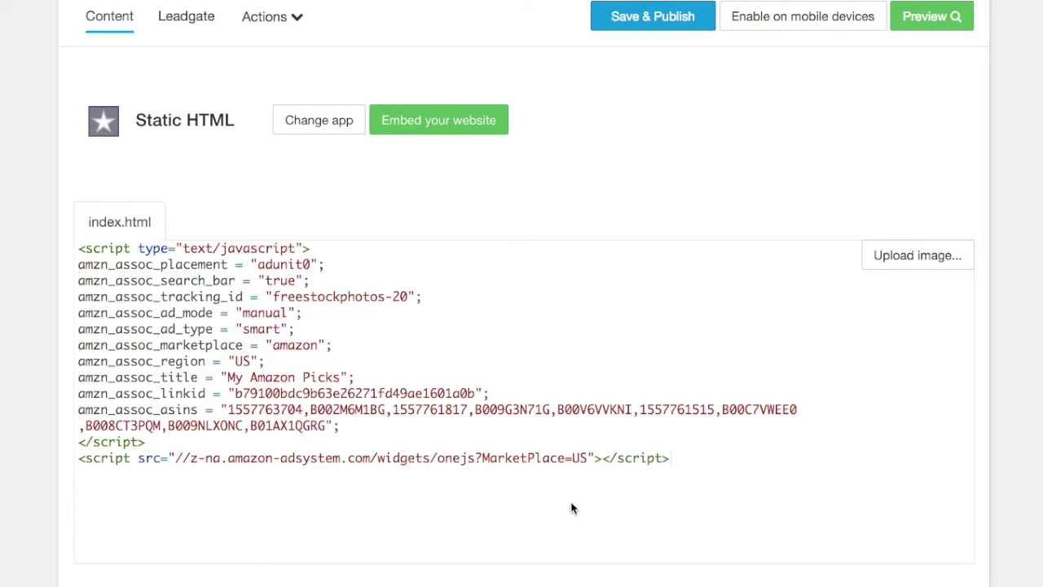
Paste a second Amazon ad script after the first and preview both product lists.
{"action": "right_click", "coordinate": [677, 459]}
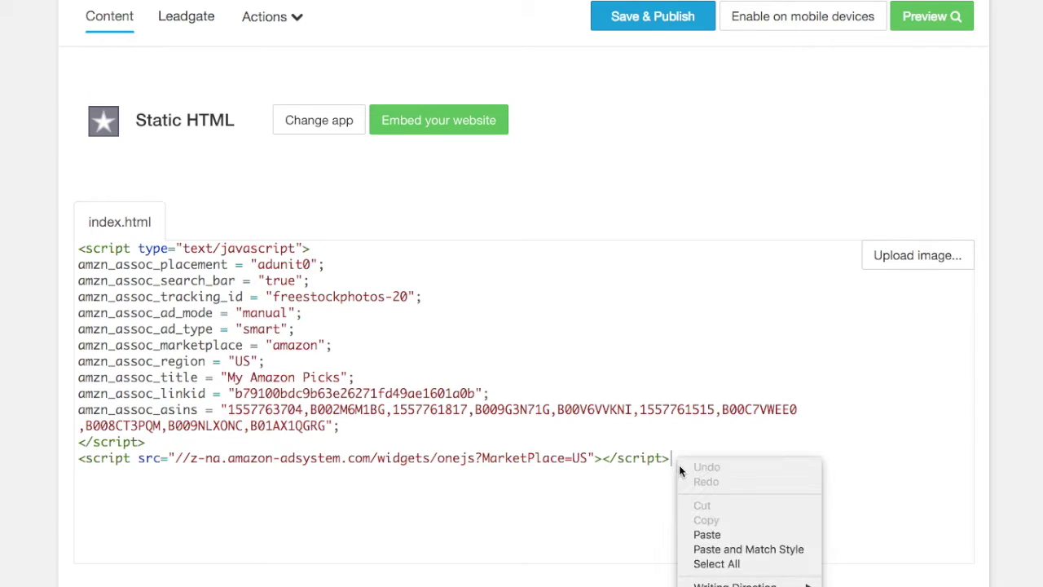
{"action": "left_click", "coordinate": [706, 533]}
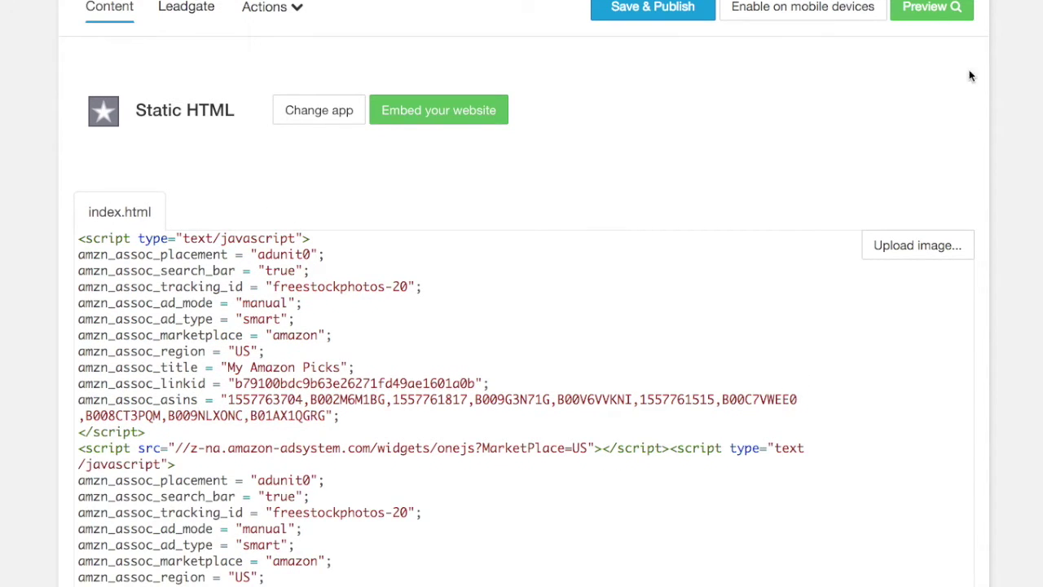
{"action": "left_click", "coordinate": [934, 7]}
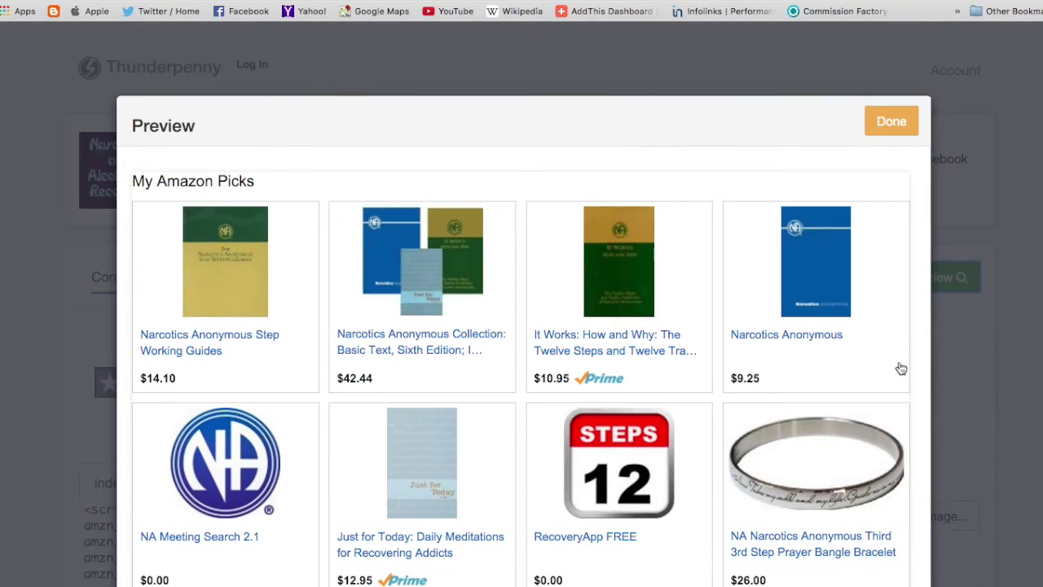
{"action": "scroll", "coordinate": [901, 368], "scroll_direction": "down", "scroll_amount": 4}
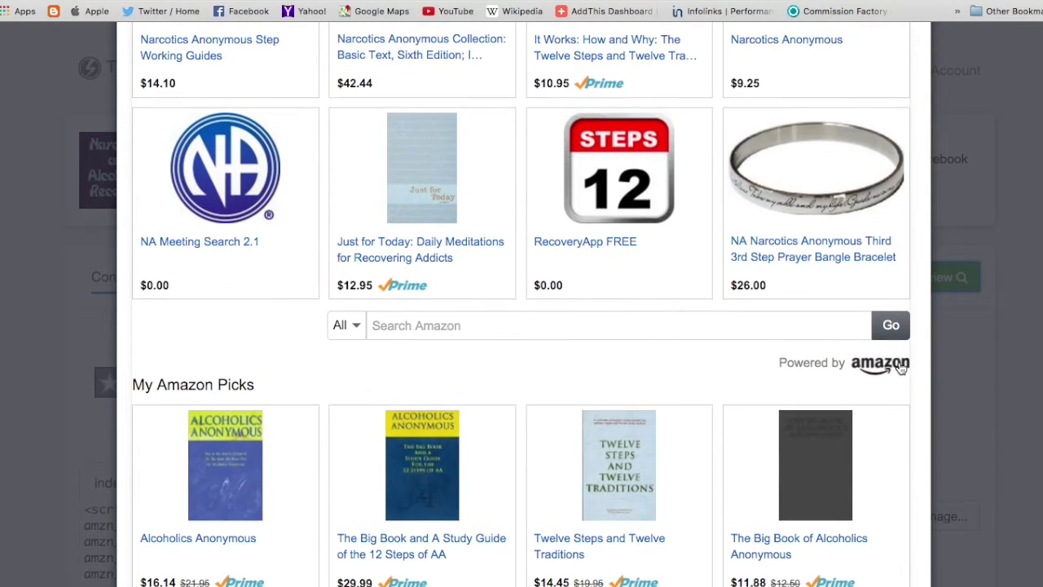
{"action": "scroll", "coordinate": [901, 368], "scroll_direction": "up", "scroll_amount": 5}
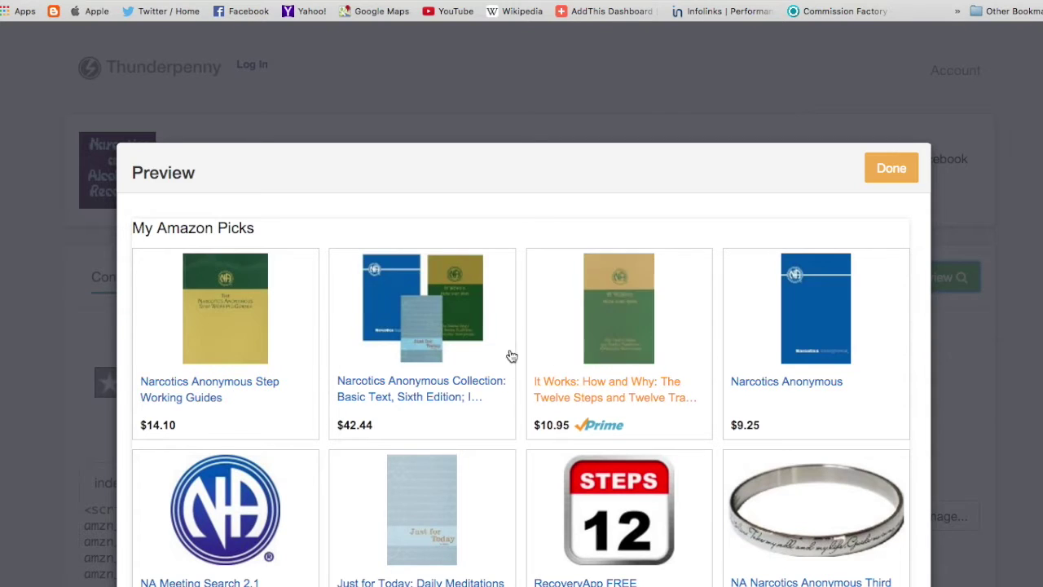
{"action": "scroll", "coordinate": [738, 363], "scroll_direction": "down", "scroll_amount": 3}
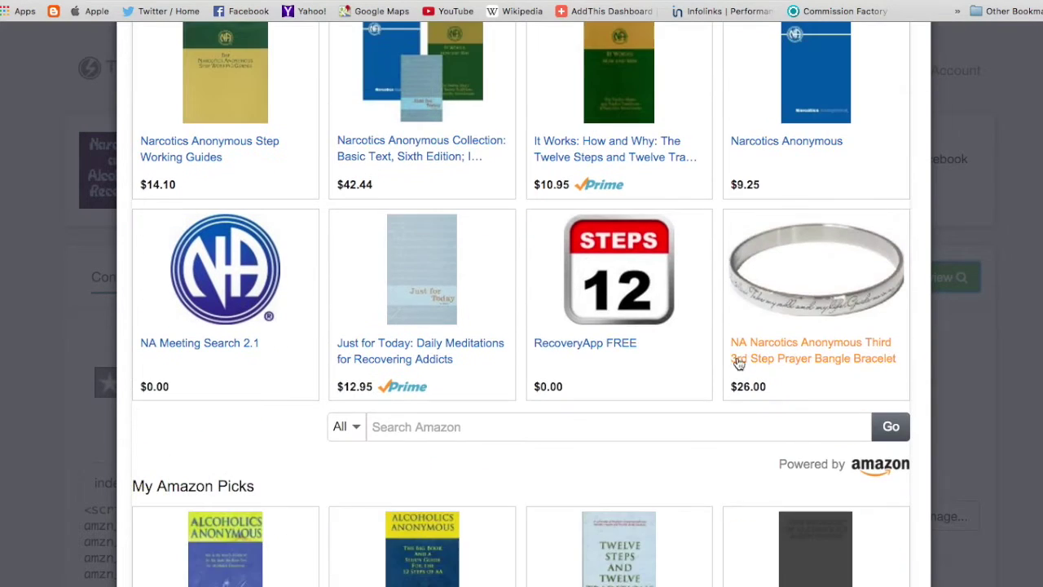
{"action": "scroll", "coordinate": [645, 402], "scroll_direction": "down", "scroll_amount": 1}
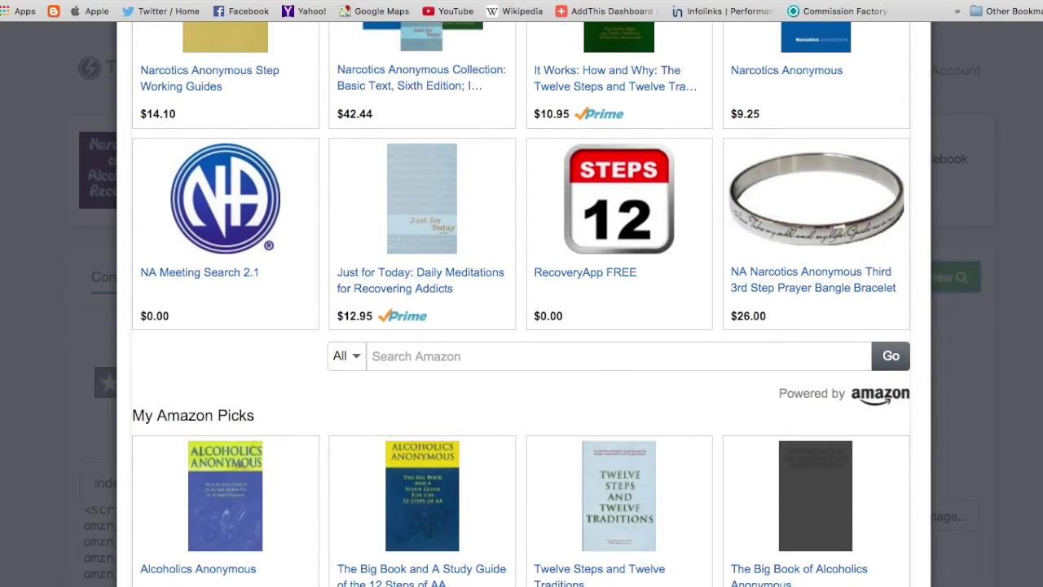
{"action": "scroll", "coordinate": [522, 326], "scroll_direction": "up", "scroll_amount": 5}
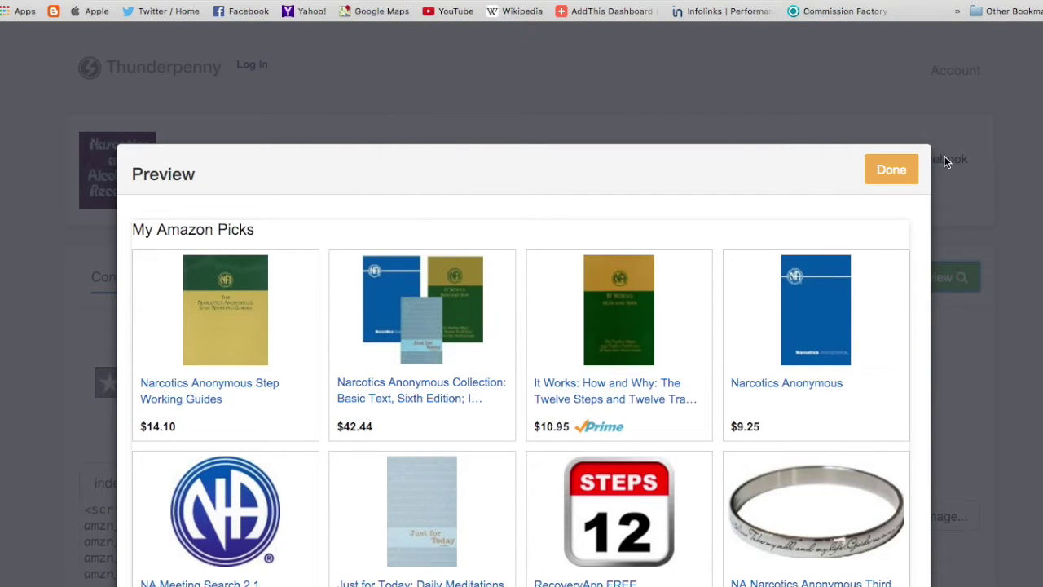
{"action": "left_click", "coordinate": [899, 174]}
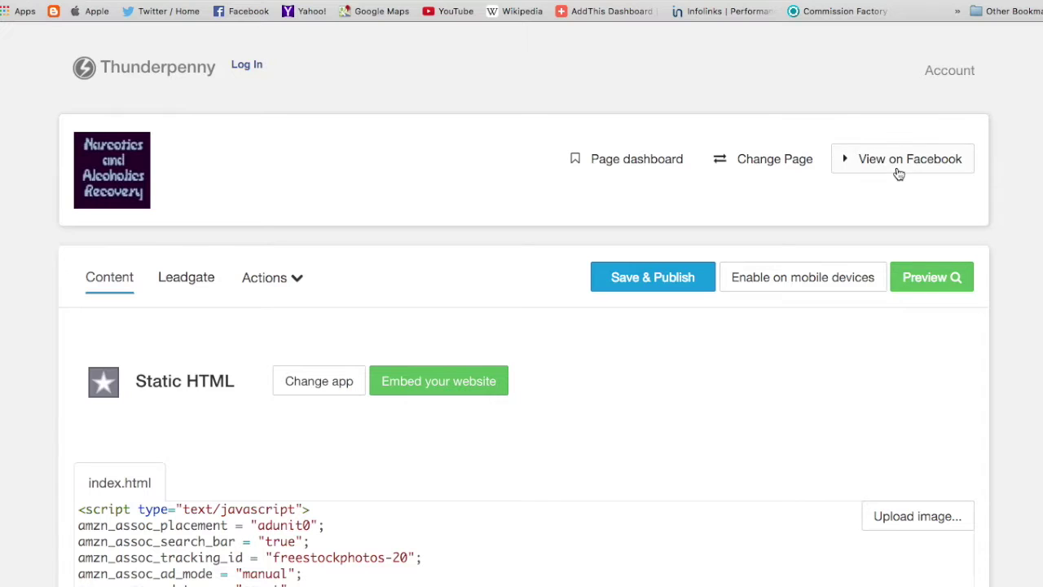
Save and publish the tab's index.html content.
{"action": "left_click", "coordinate": [643, 280]}
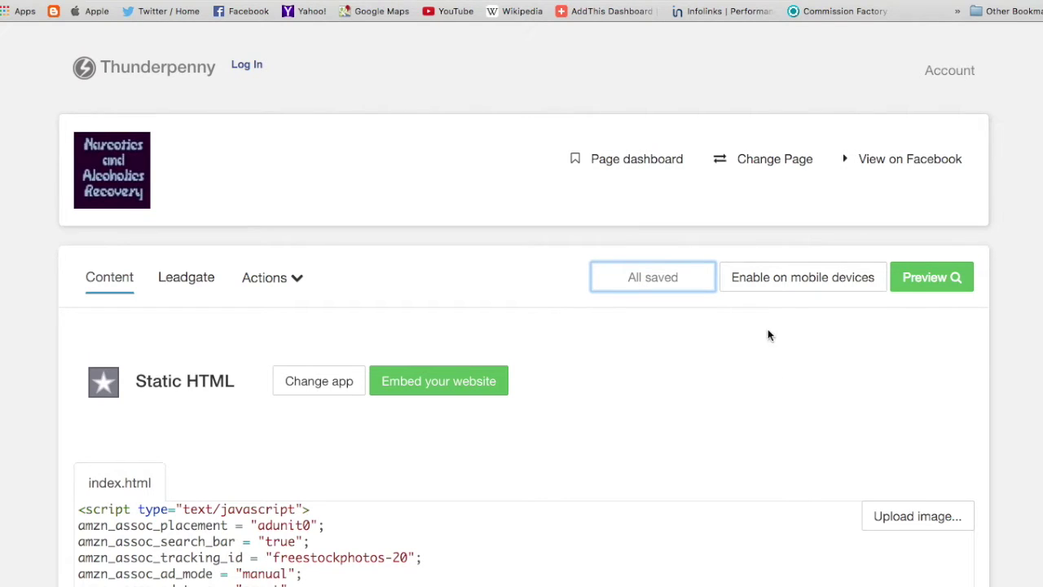
{"action": "scroll", "coordinate": [598, 292], "scroll_direction": "up", "scroll_amount": 1}
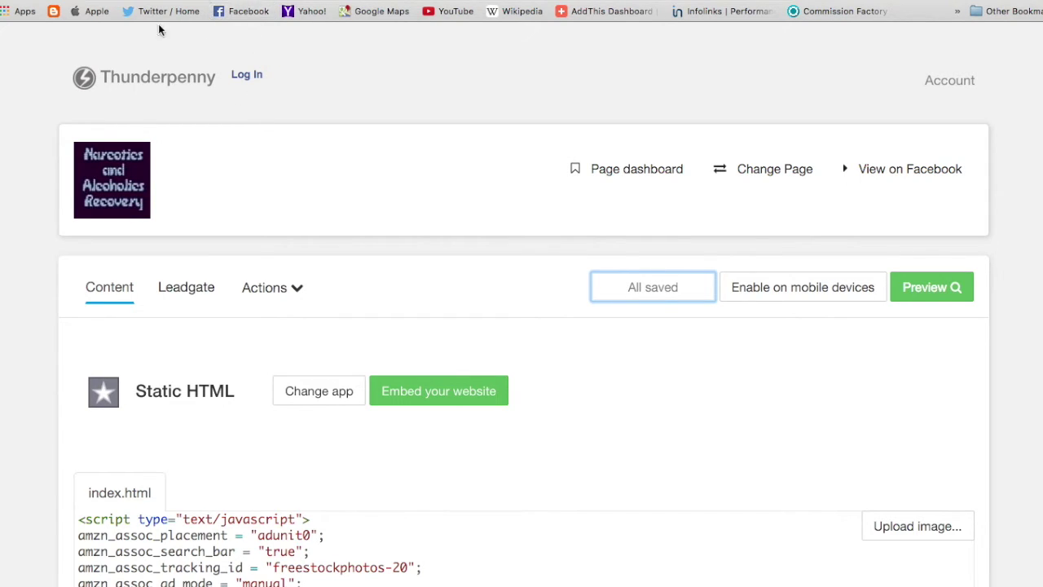
{"action": "left_click", "coordinate": [10, 3]}
Return to the Narcotics and Alcoholics Recovery Facebook page from the recently visited list.
{"action": "left_click", "coordinate": [10, 3]}
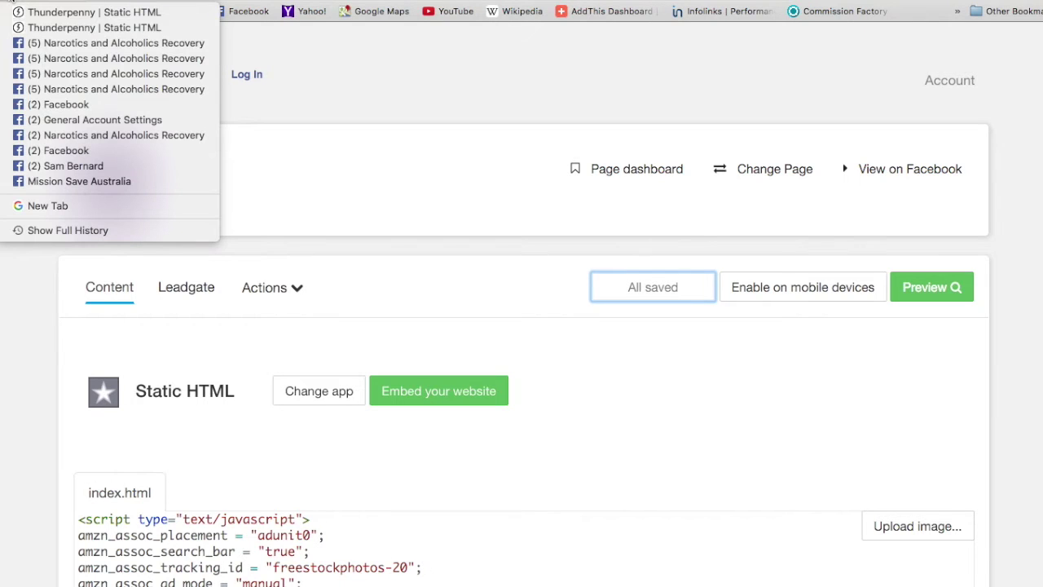
{"action": "left_click", "coordinate": [33, 44]}
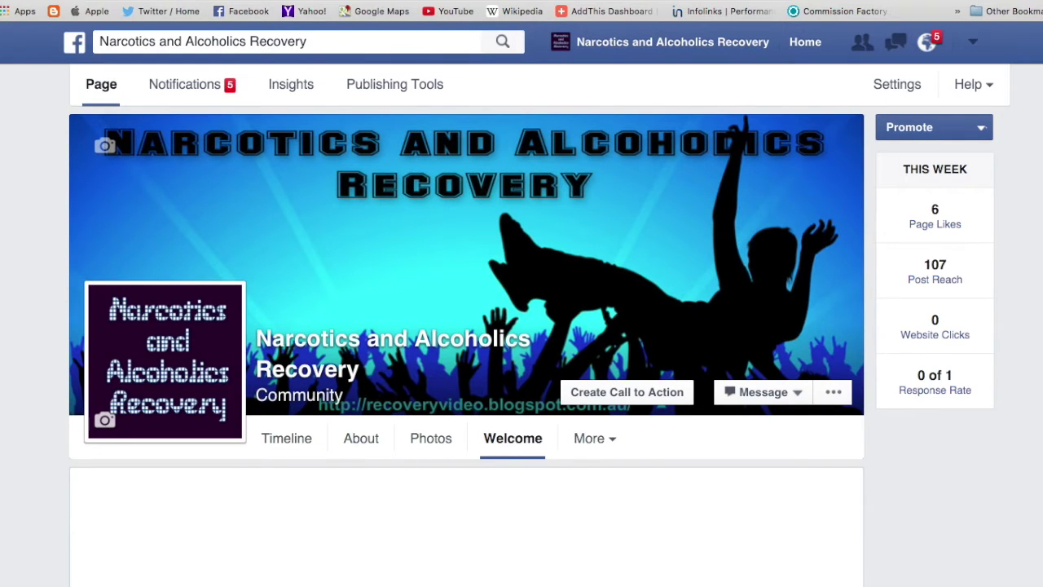
{"action": "scroll", "coordinate": [466, 326], "scroll_direction": "down", "scroll_amount": 3}
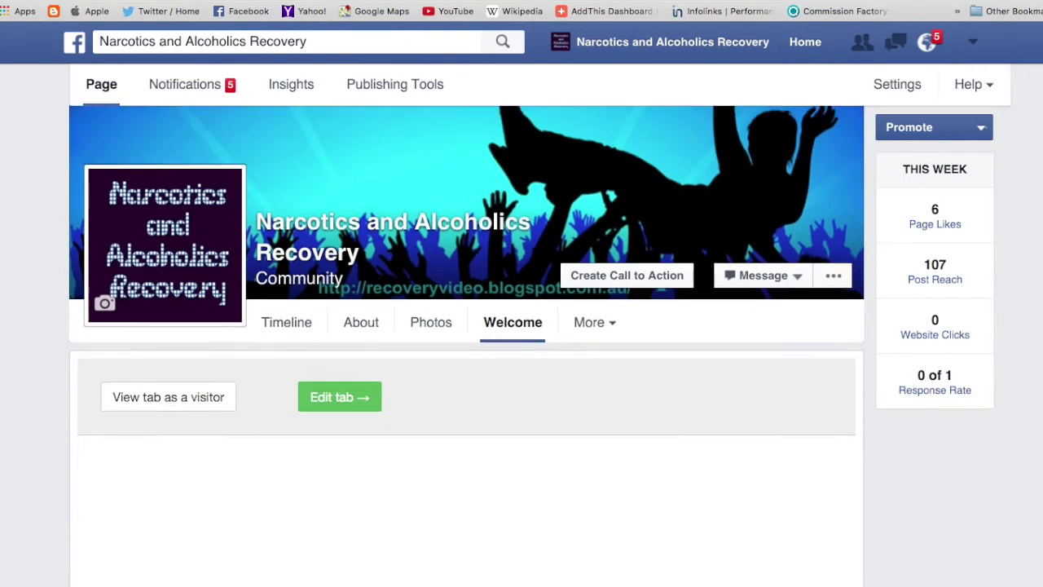
{"action": "scroll", "coordinate": [466, 342], "scroll_direction": "down", "scroll_amount": 2}
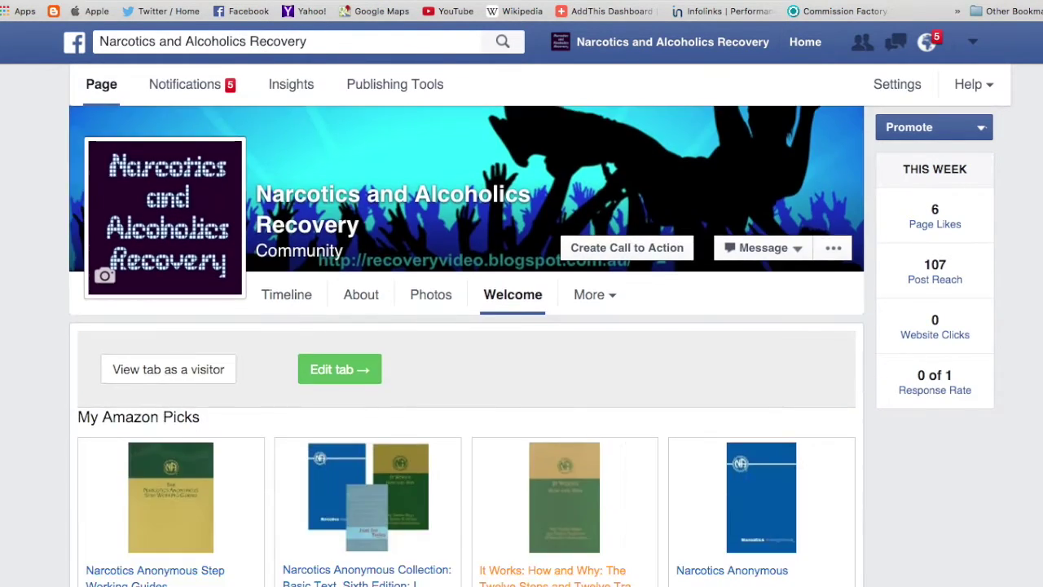
{"action": "scroll", "coordinate": [466, 342], "scroll_direction": "down", "scroll_amount": 5}
{"action": "scroll", "coordinate": [615, 523], "scroll_direction": "down", "scroll_amount": 3}
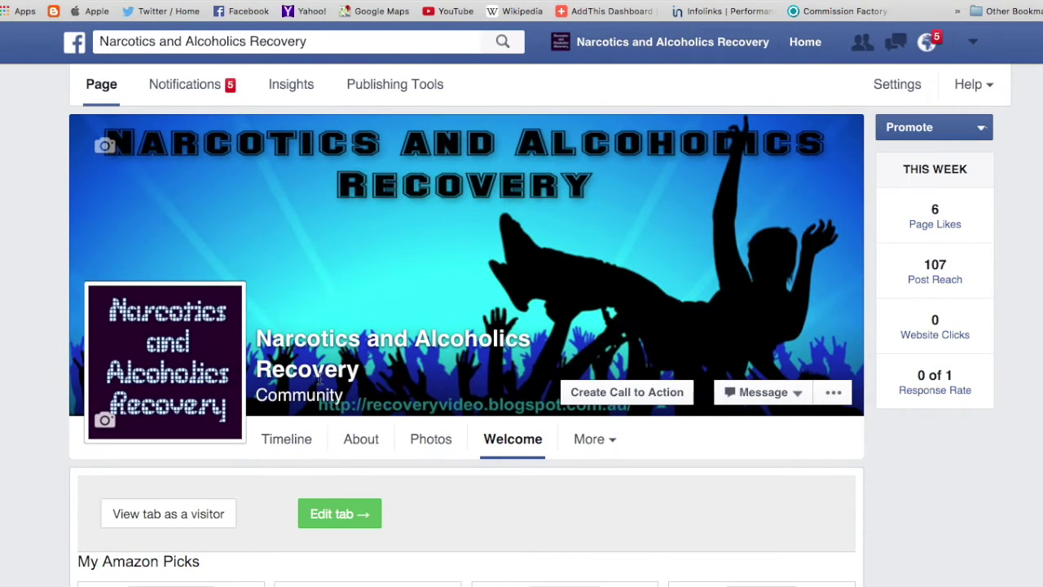
Show the page's Timeline and scroll through its posts and back to the top.
{"action": "left_click", "coordinate": [287, 445]}
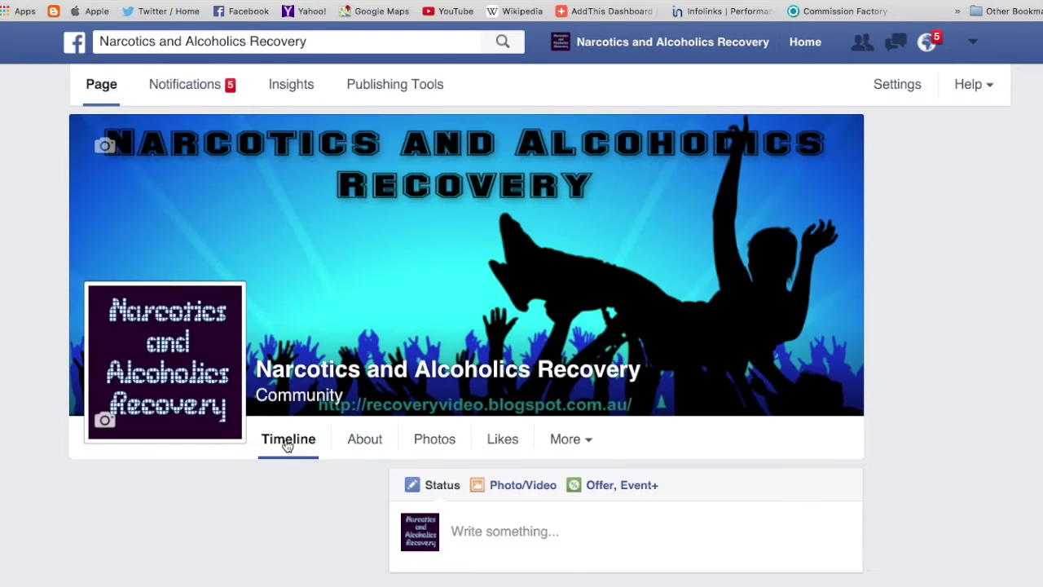
{"action": "scroll", "coordinate": [287, 445], "scroll_direction": "down", "scroll_amount": 10}
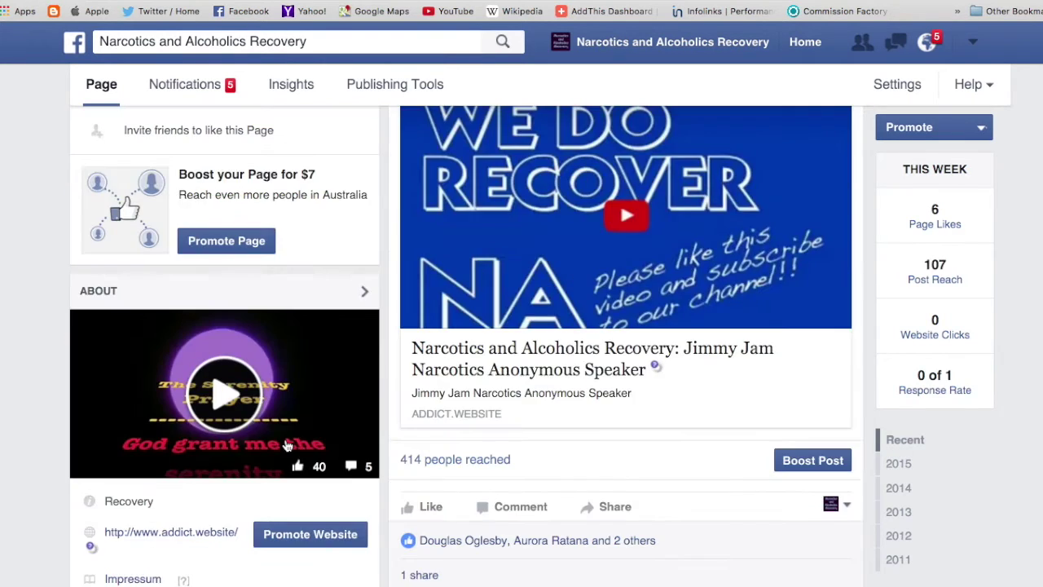
{"action": "scroll", "coordinate": [287, 445], "scroll_direction": "down", "scroll_amount": 10}
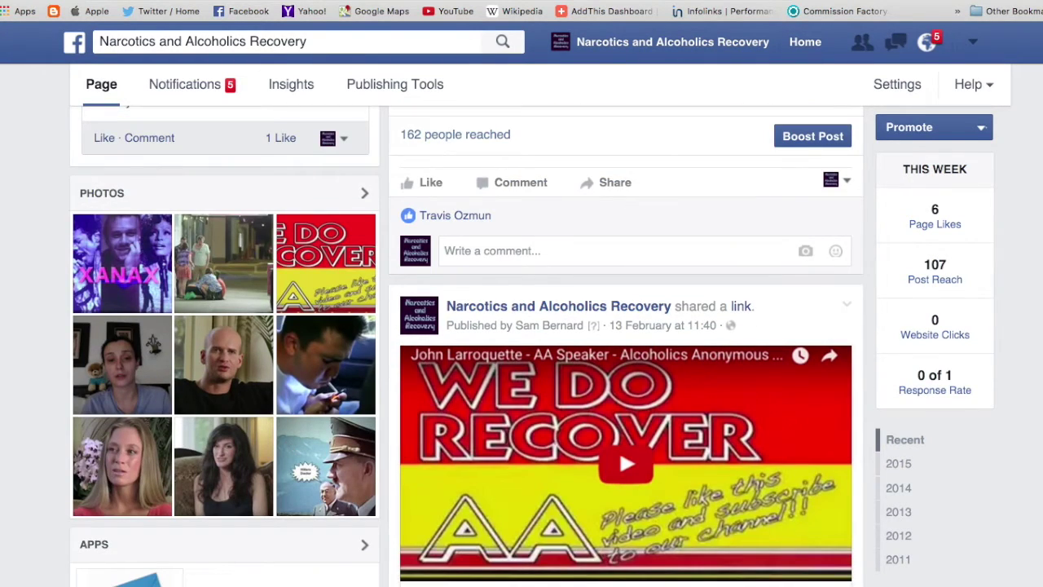
{"action": "scroll", "coordinate": [467, 345], "scroll_direction": "up", "scroll_amount": 15}
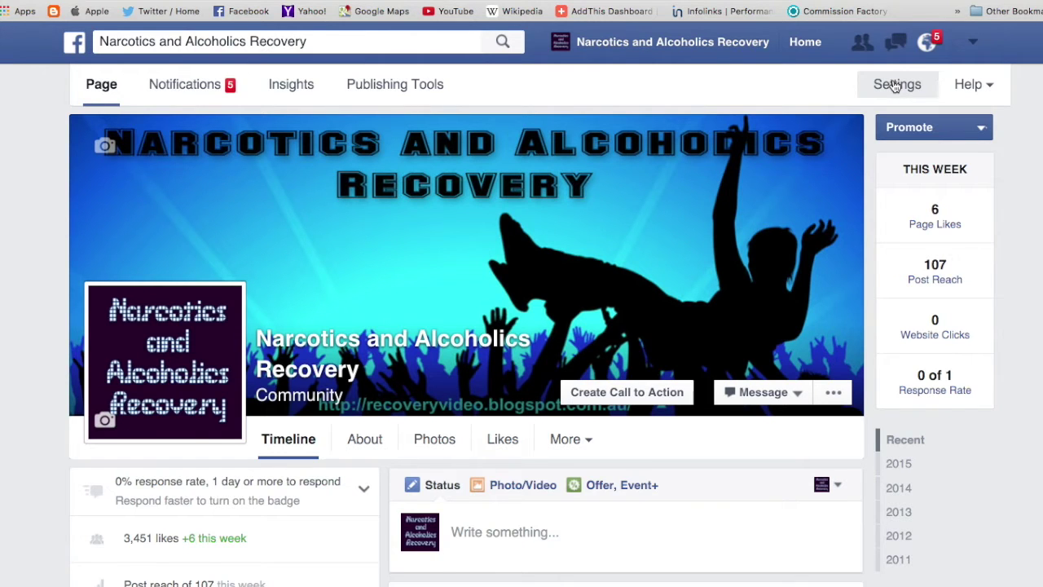
In Settings > Apps, set the Static HTML: iframe tabs custom tab name to 'NA AA Shop'.
{"action": "left_click", "coordinate": [897, 85]}
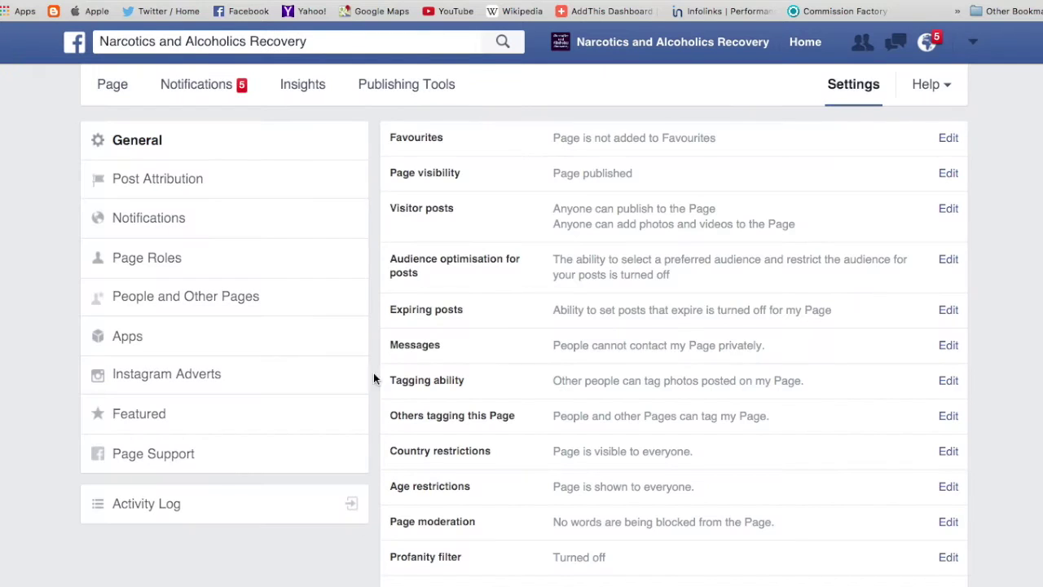
{"action": "left_click", "coordinate": [130, 338]}
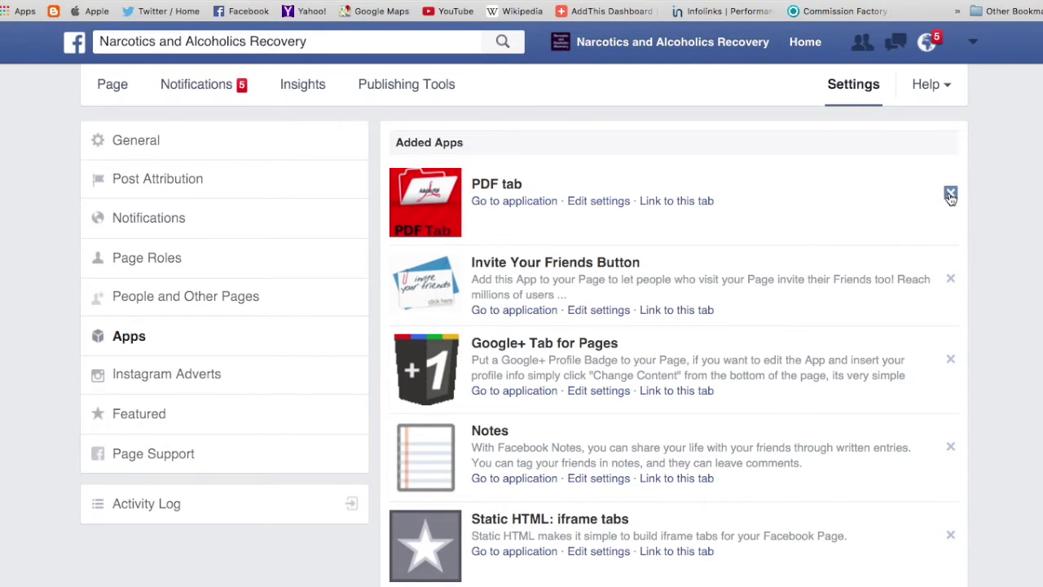
{"action": "left_click", "coordinate": [598, 552]}
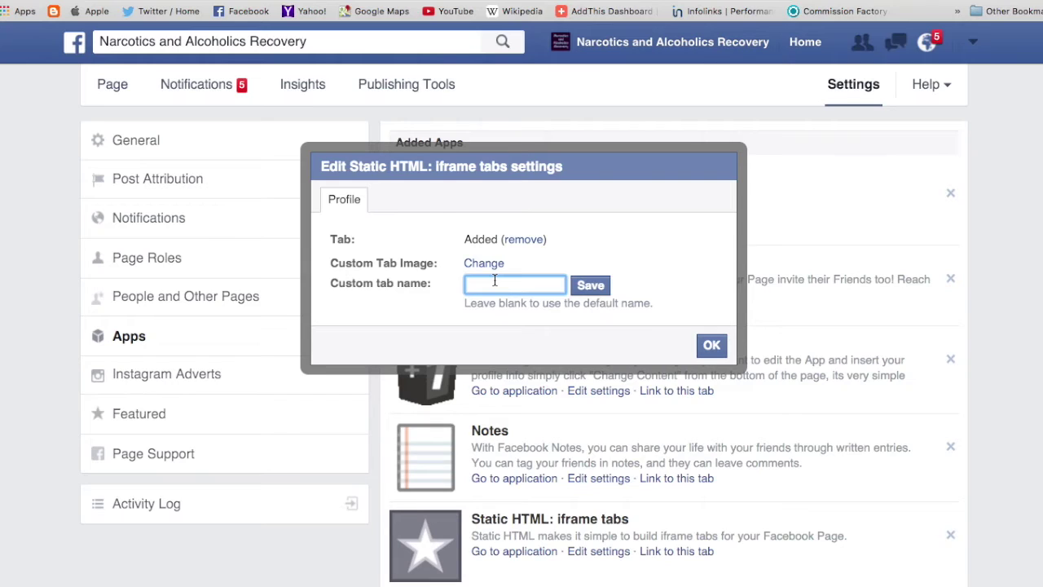
{"action": "type", "text": "S"}
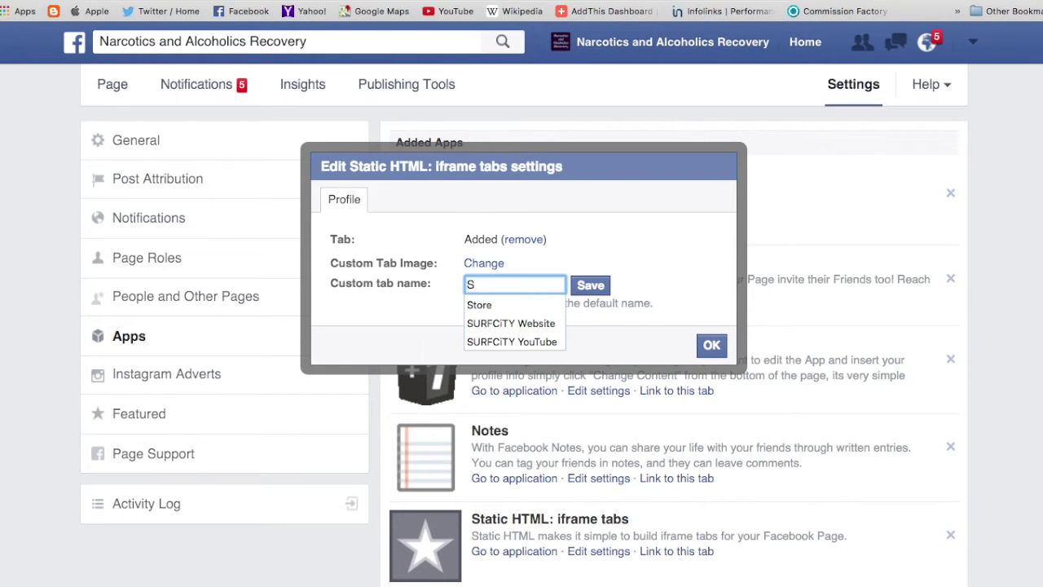
{"action": "type", "text": "hop"}
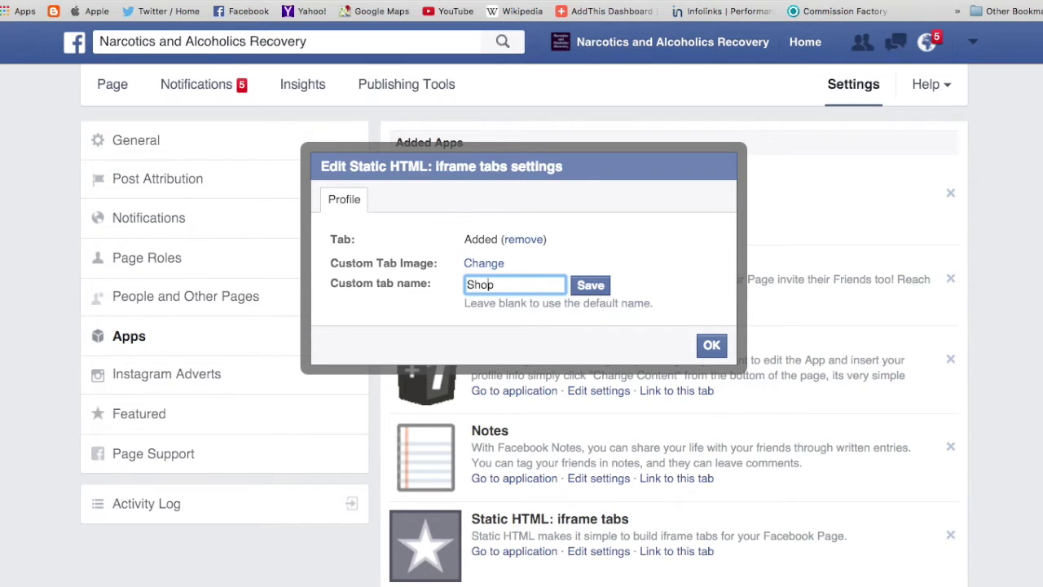
{"action": "type", "text": "NA AA"}
{"action": "left_click", "coordinate": [592, 285]}
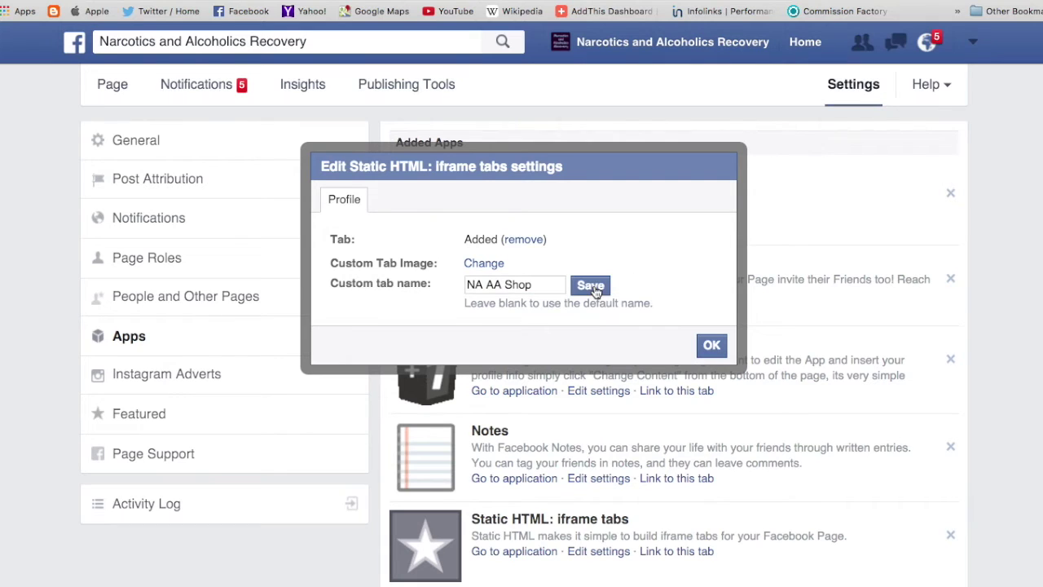
{"action": "left_click", "coordinate": [713, 345]}
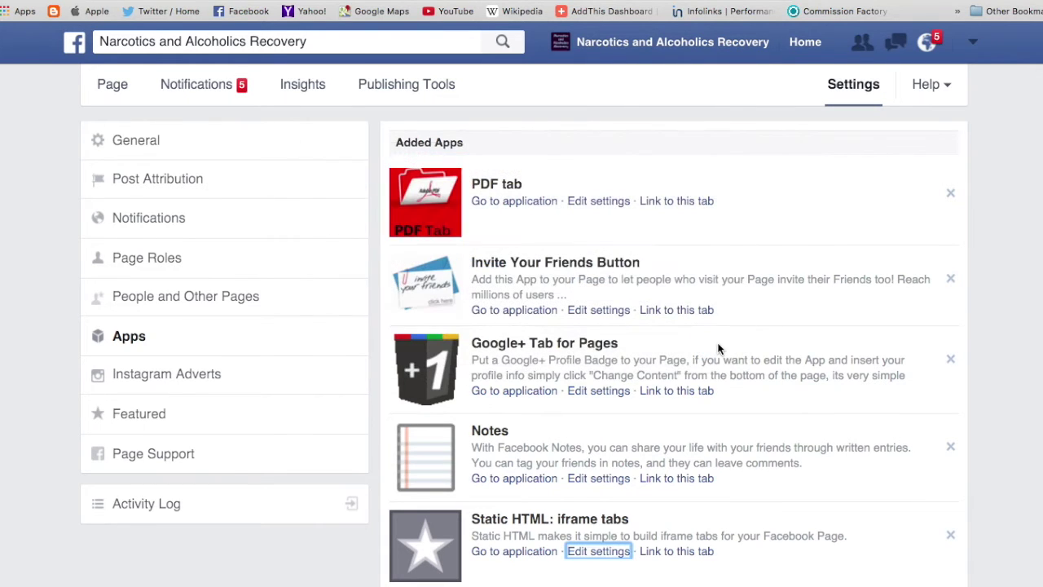
{"action": "left_click", "coordinate": [618, 44]}
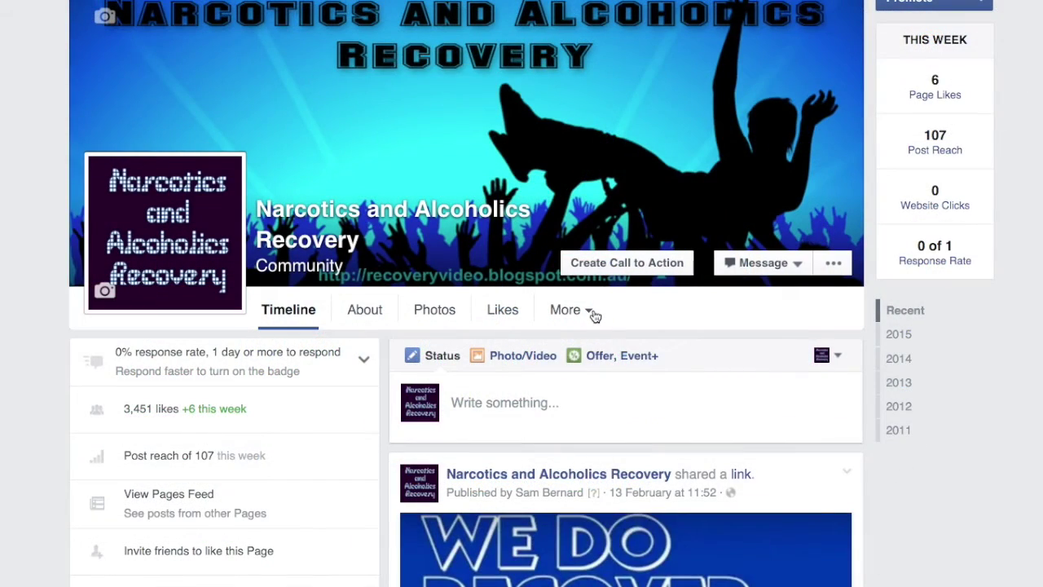
In Manage Tabs, move NA AA Shop to right after About and save.
{"action": "left_click", "coordinate": [593, 315]}
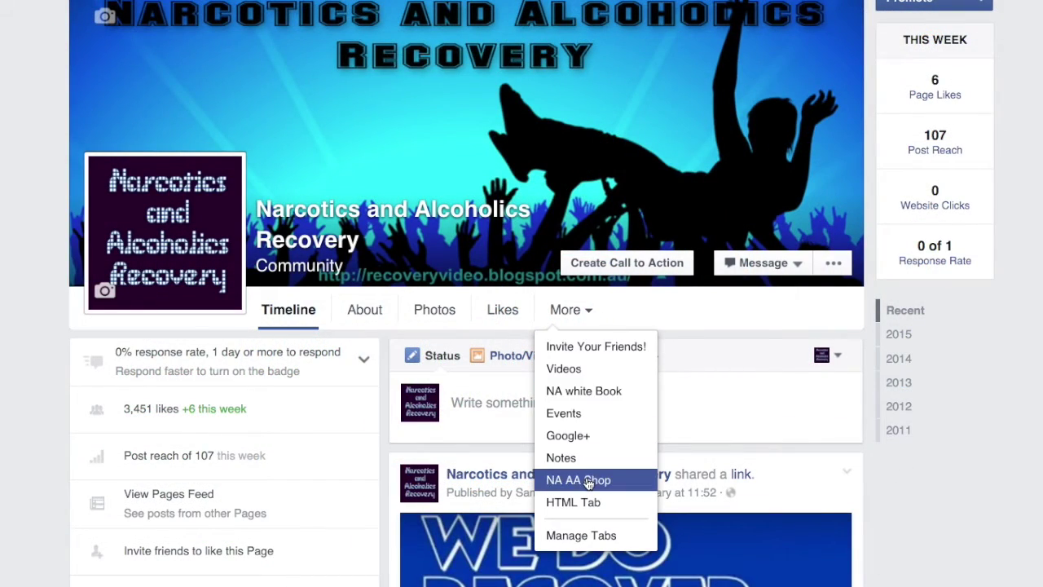
{"action": "left_click", "coordinate": [590, 535]}
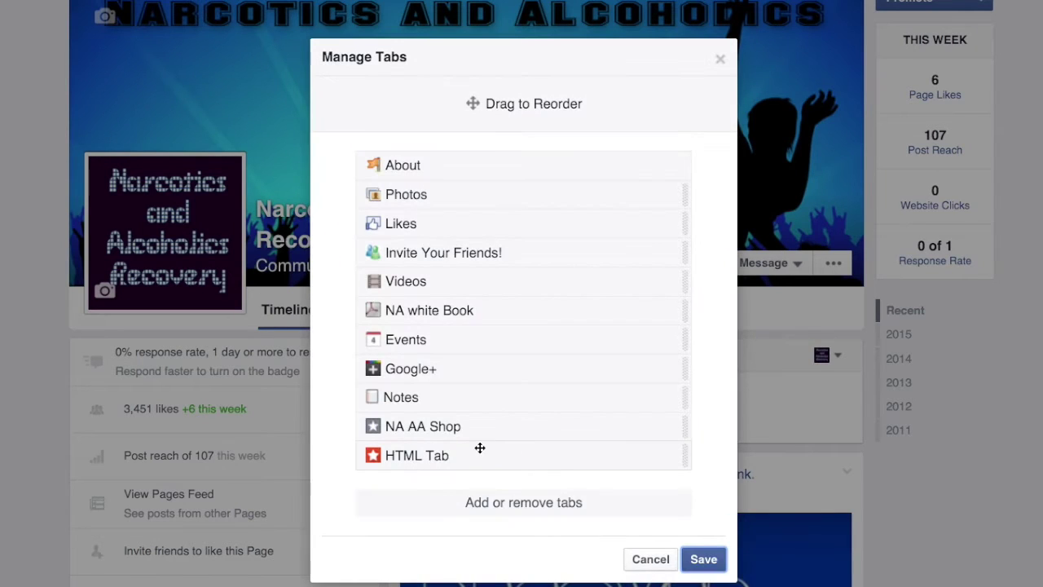
{"action": "left_click_drag", "start_coordinate": [437, 426], "coordinate": [436, 195]}
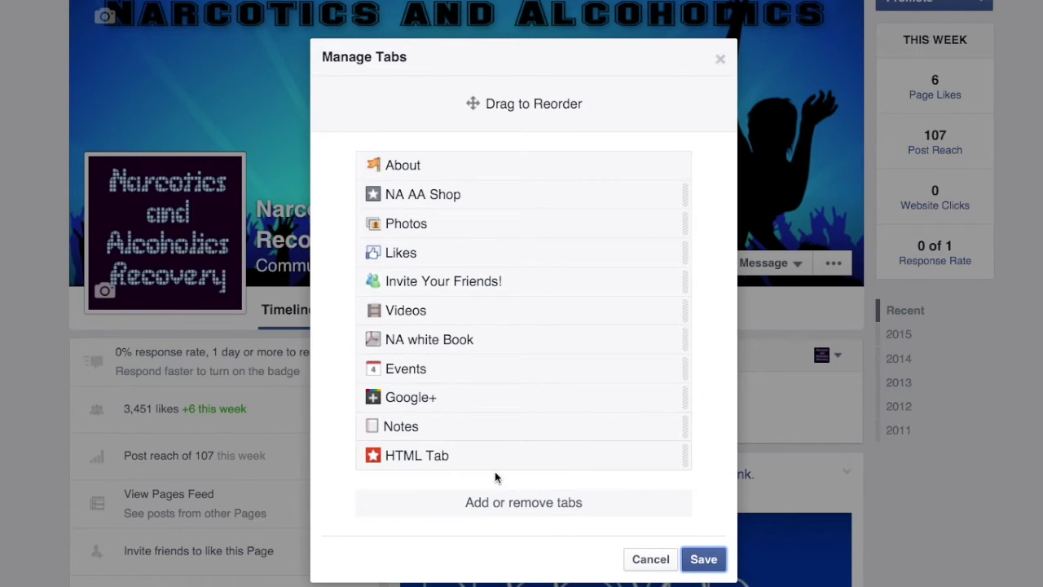
{"action": "left_click", "coordinate": [706, 560]}
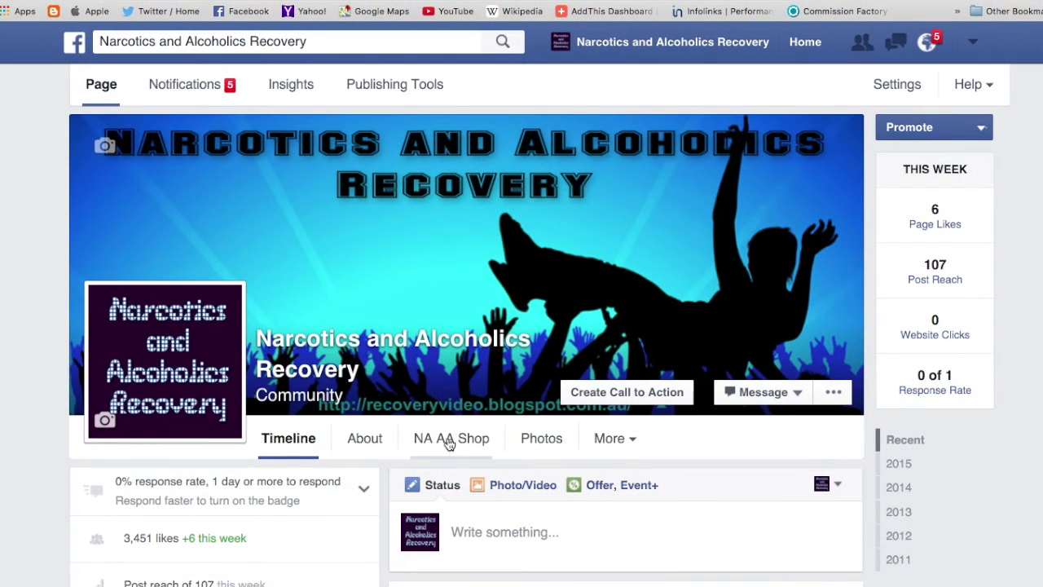
{"action": "scroll", "coordinate": [458, 386], "scroll_direction": "down", "scroll_amount": 10}
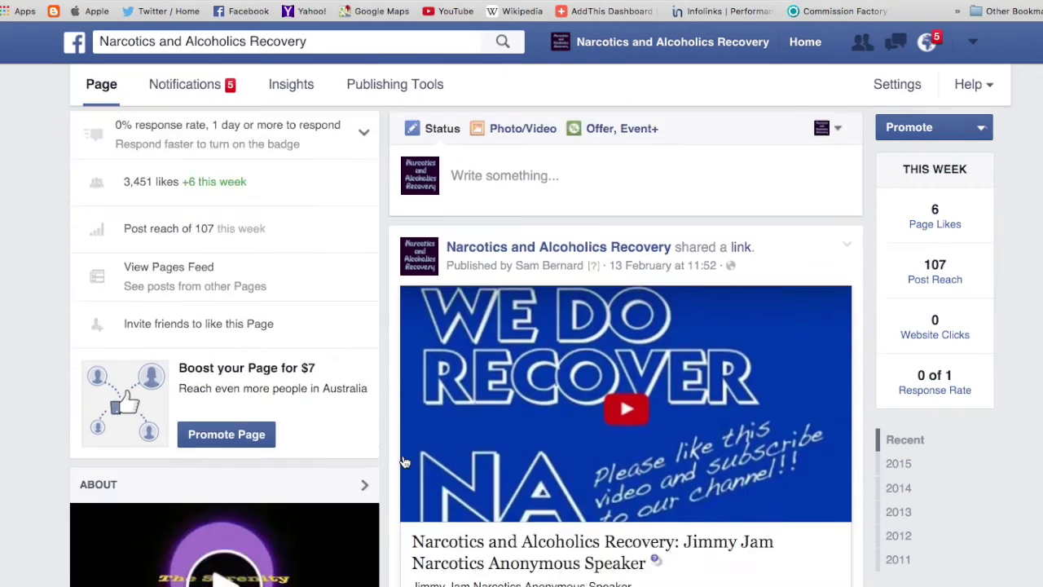
{"action": "scroll", "coordinate": [403, 461], "scroll_direction": "down", "scroll_amount": 10}
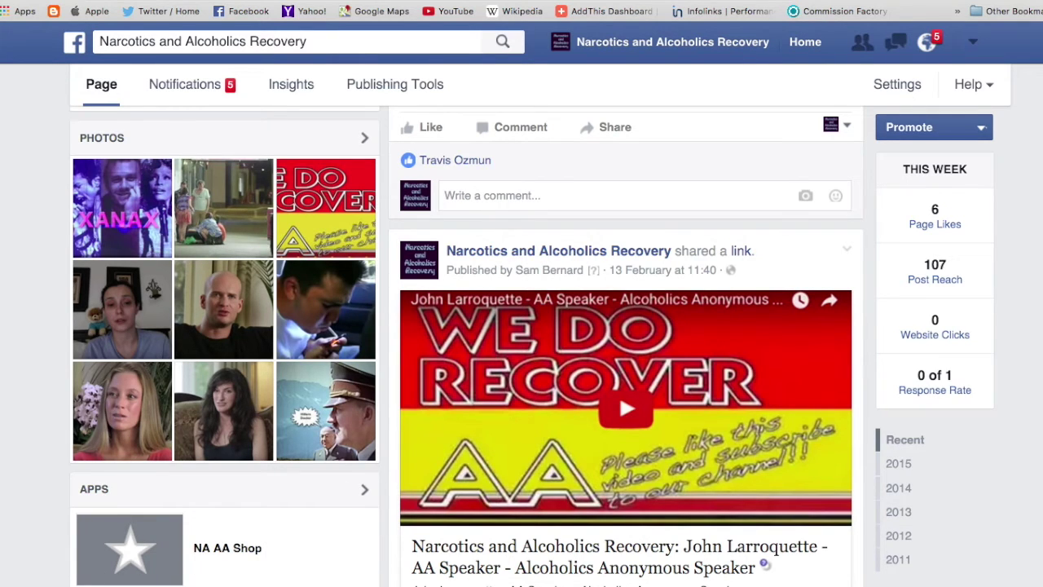
{"action": "scroll", "coordinate": [467, 346], "scroll_direction": "down", "scroll_amount": 3}
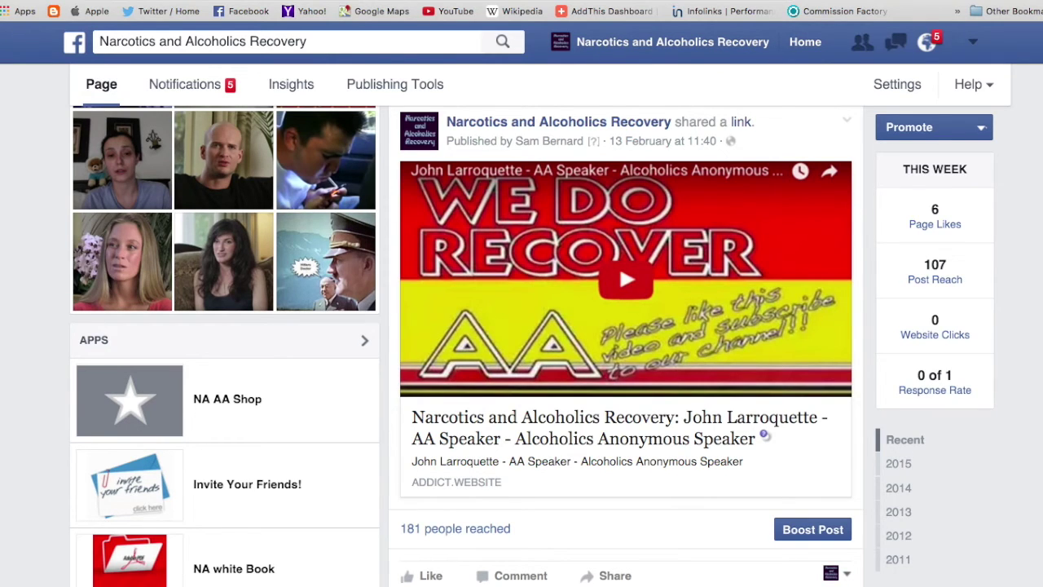
{"action": "left_click", "coordinate": [619, 264]}
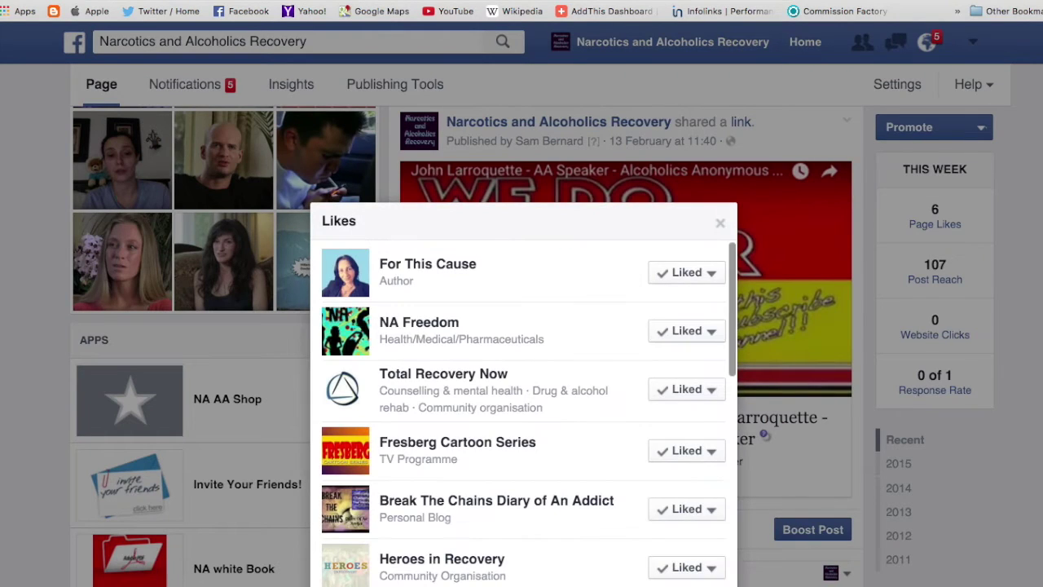
{"action": "left_click", "coordinate": [719, 225]}
{"action": "scroll", "coordinate": [626, 345], "scroll_direction": "up", "scroll_amount": 5}
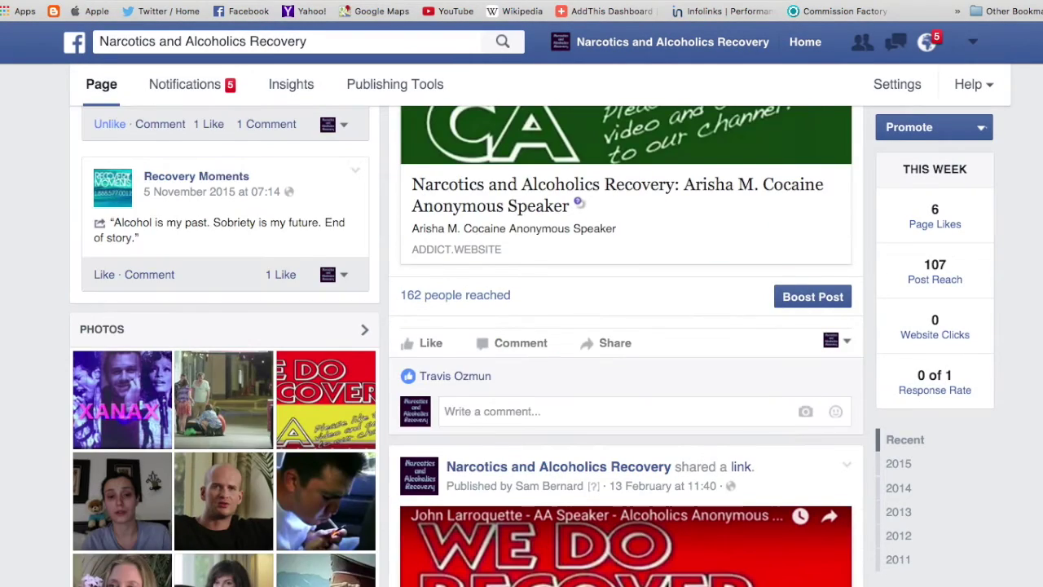
{"action": "scroll", "coordinate": [621, 388], "scroll_direction": "up", "scroll_amount": 5}
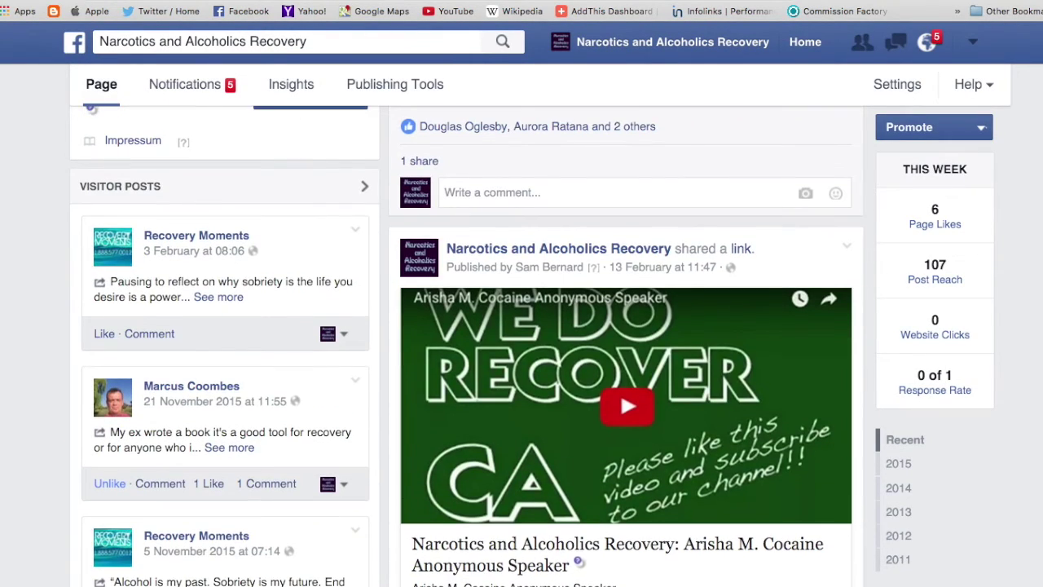
{"action": "scroll", "coordinate": [620, 388], "scroll_direction": "up", "scroll_amount": 3}
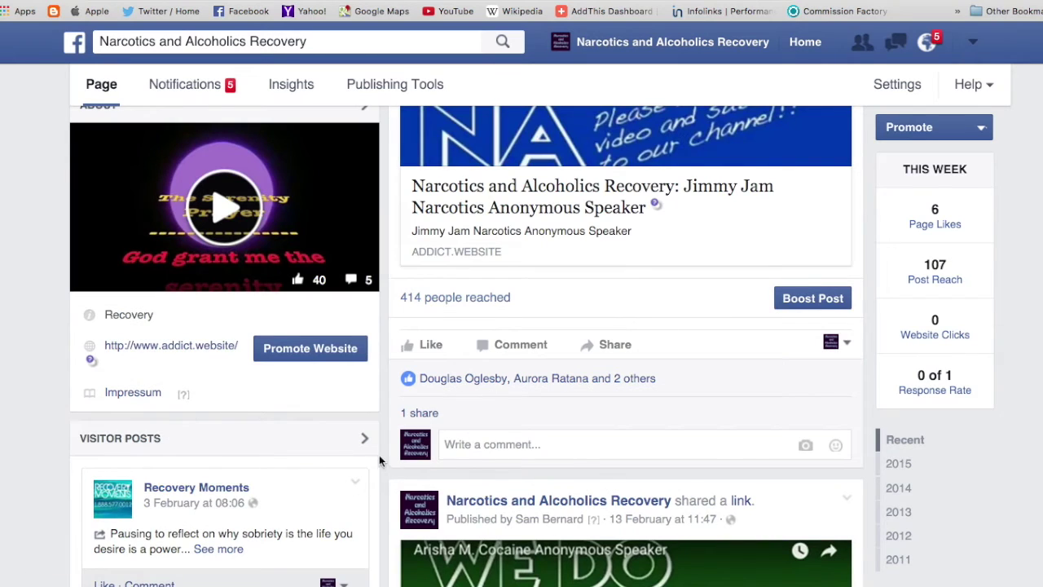
{"action": "scroll", "coordinate": [366, 457], "scroll_direction": "up", "scroll_amount": 1}
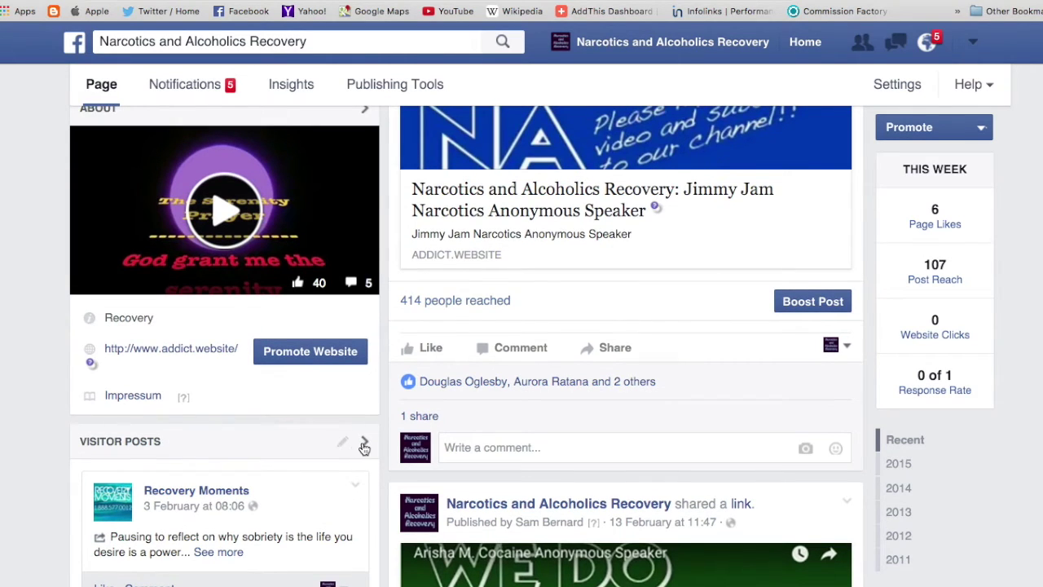
{"action": "left_click", "coordinate": [344, 447]}
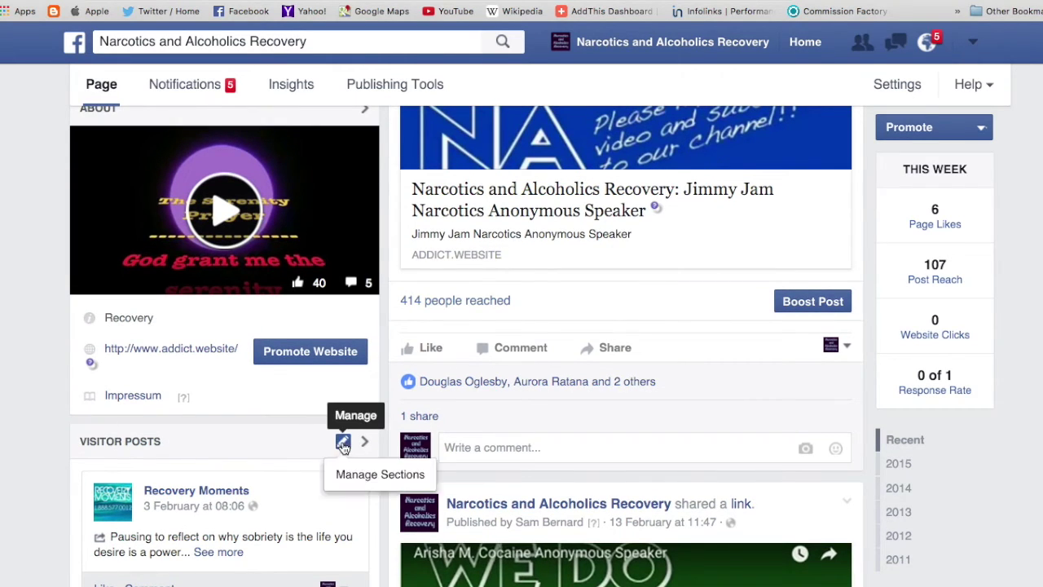
In Manage Sections, move Apps above Photos and Photos above Visitor Posts, then save.
{"action": "left_click", "coordinate": [356, 478]}
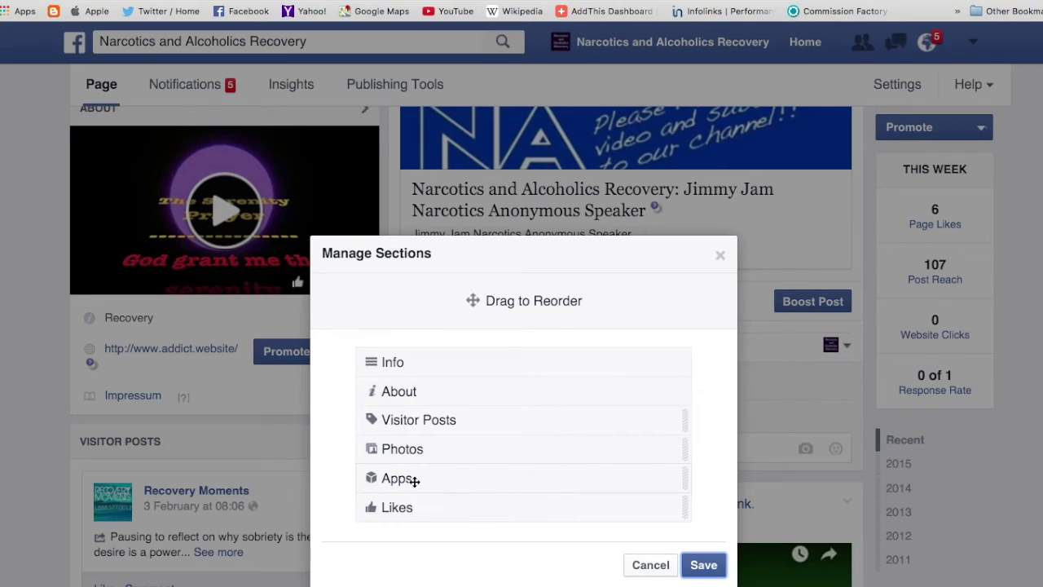
{"action": "left_click_drag", "start_coordinate": [408, 479], "coordinate": [403, 422]}
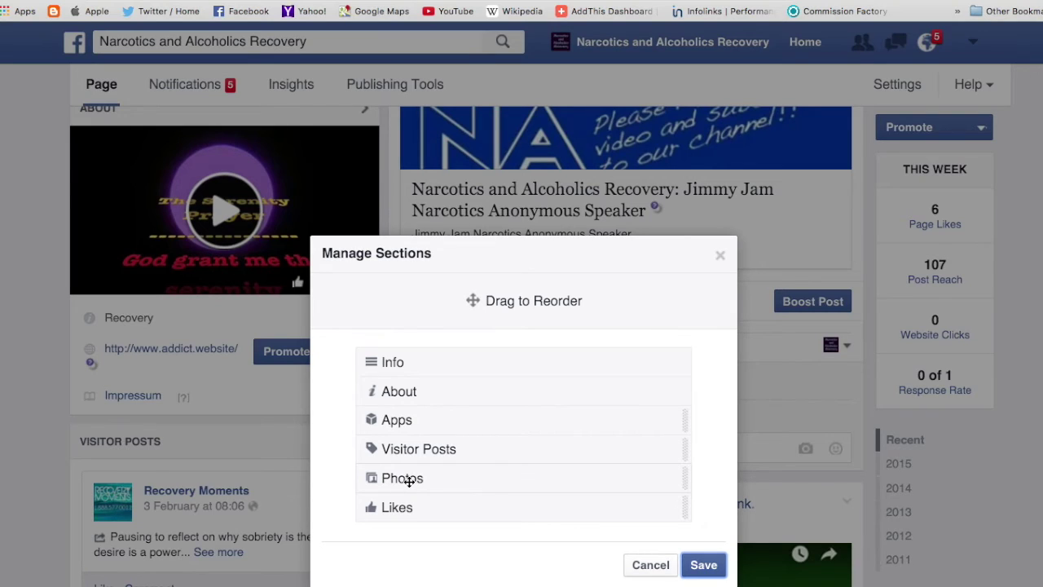
{"action": "left_click_drag", "start_coordinate": [409, 480], "coordinate": [407, 452]}
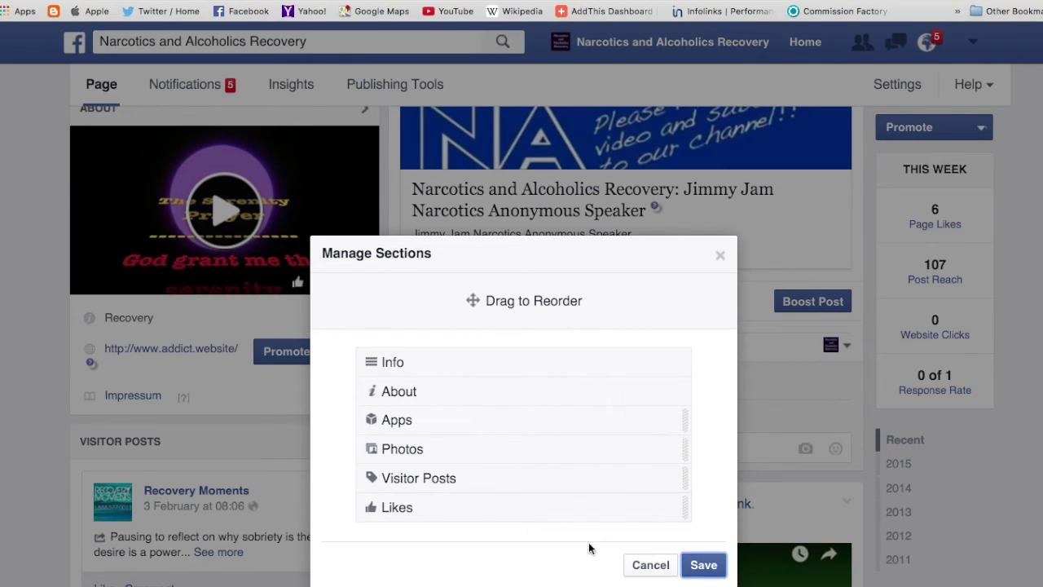
{"action": "left_click", "coordinate": [703, 565]}
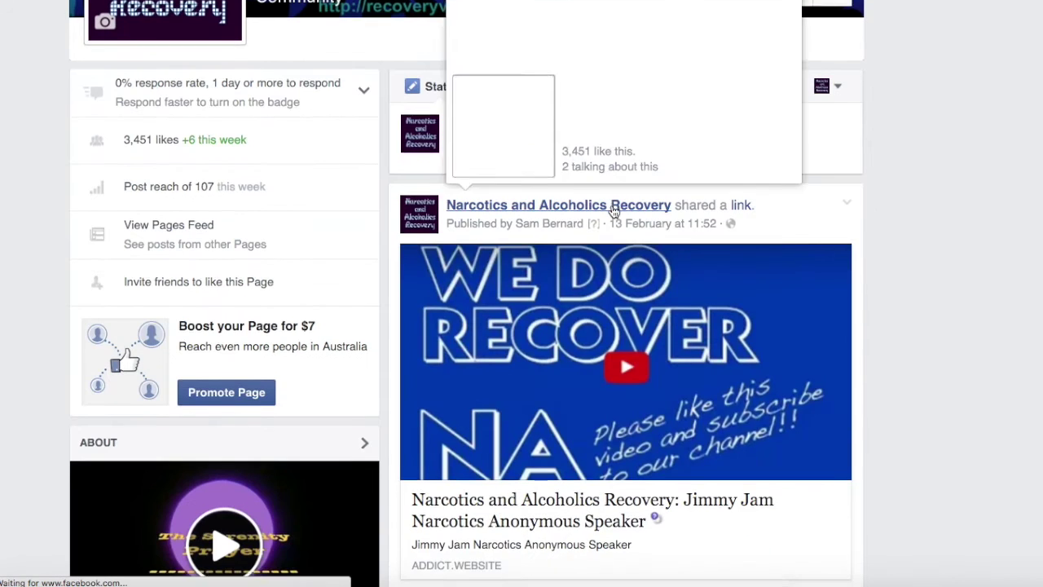
Scroll down the page past the apps section.
{"action": "scroll", "coordinate": [614, 212], "scroll_direction": "down", "scroll_amount": 5}
{"action": "scroll", "coordinate": [614, 212], "scroll_direction": "down", "scroll_amount": 2}
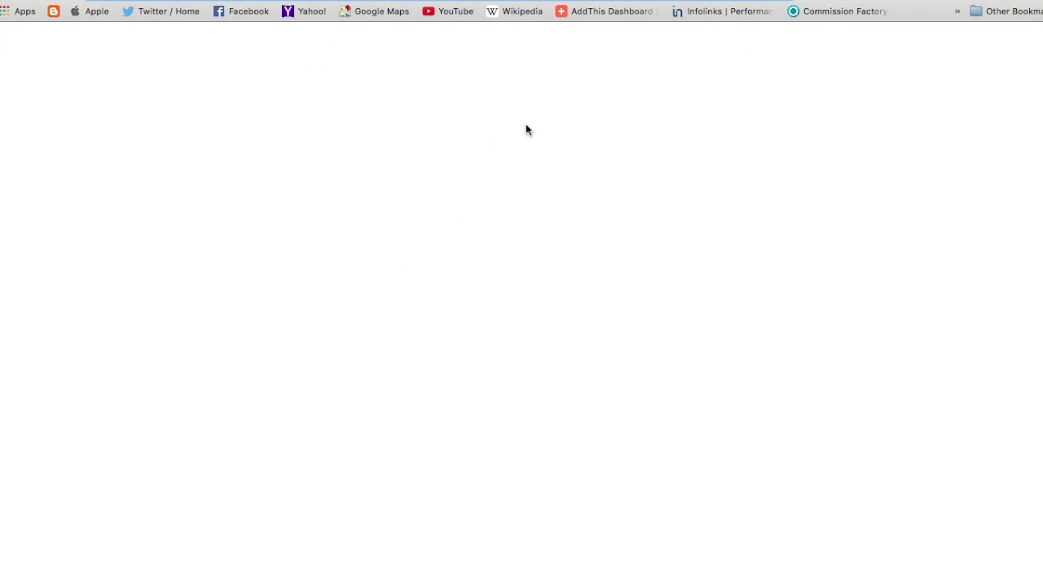
Search the web for 'pizap' and go to the piZap website.
{"action": "left_click", "coordinate": [367, 264]}
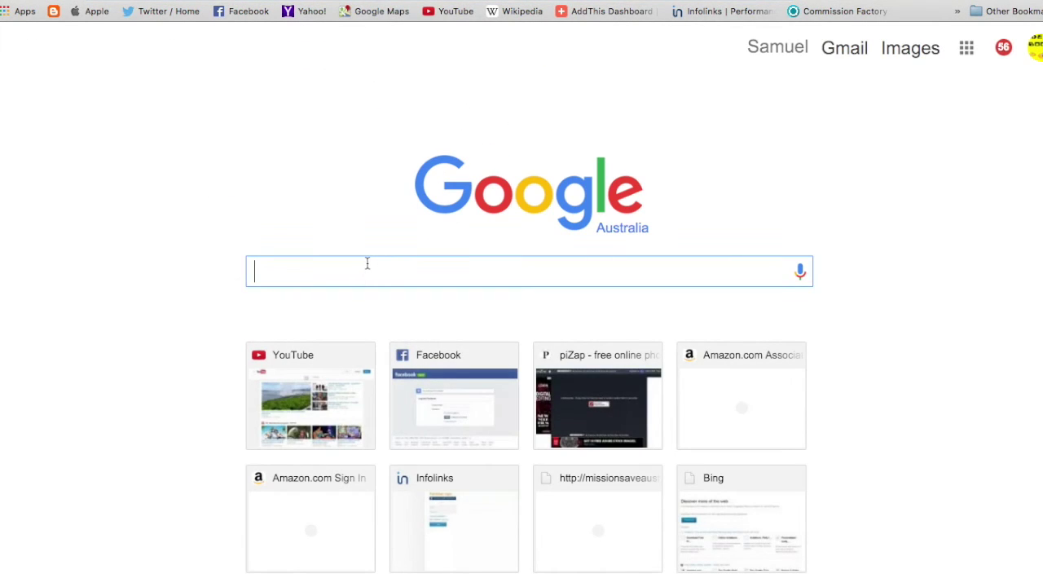
{"action": "type", "text": "pi"}
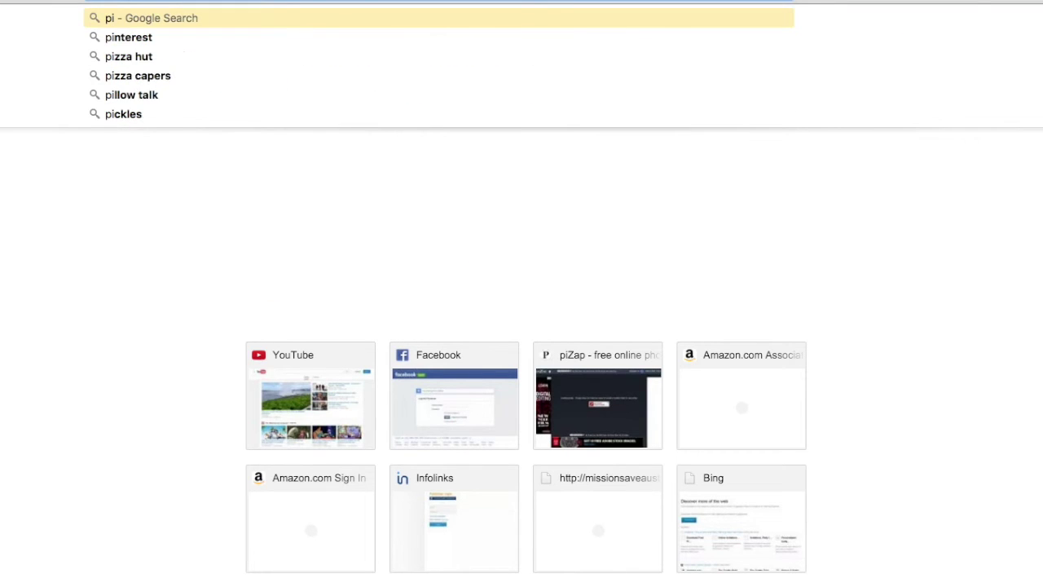
{"action": "type", "text": "zap"}
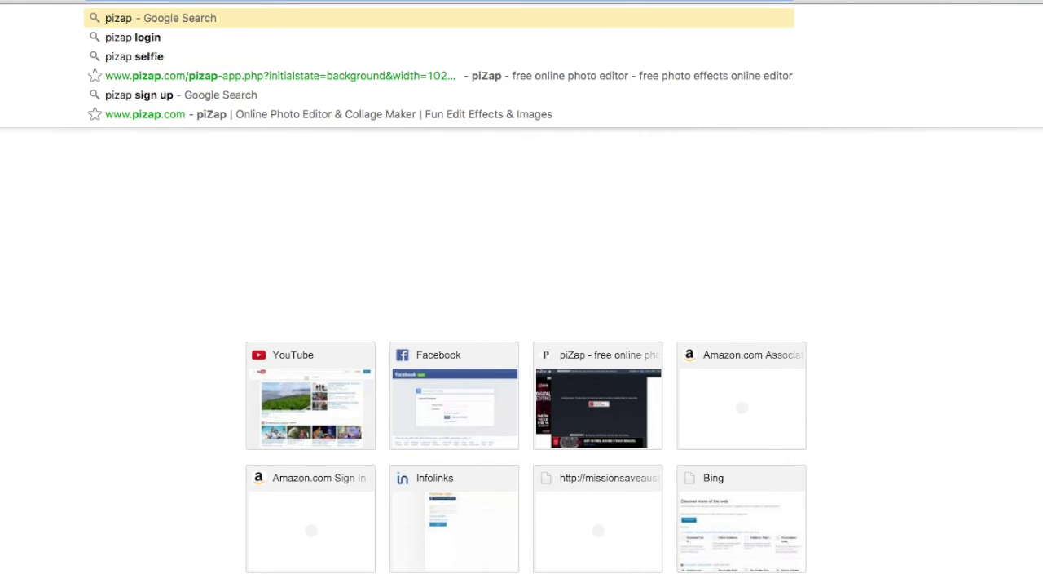
{"action": "left_click", "coordinate": [169, 16]}
{"action": "left_click", "coordinate": [210, 178]}
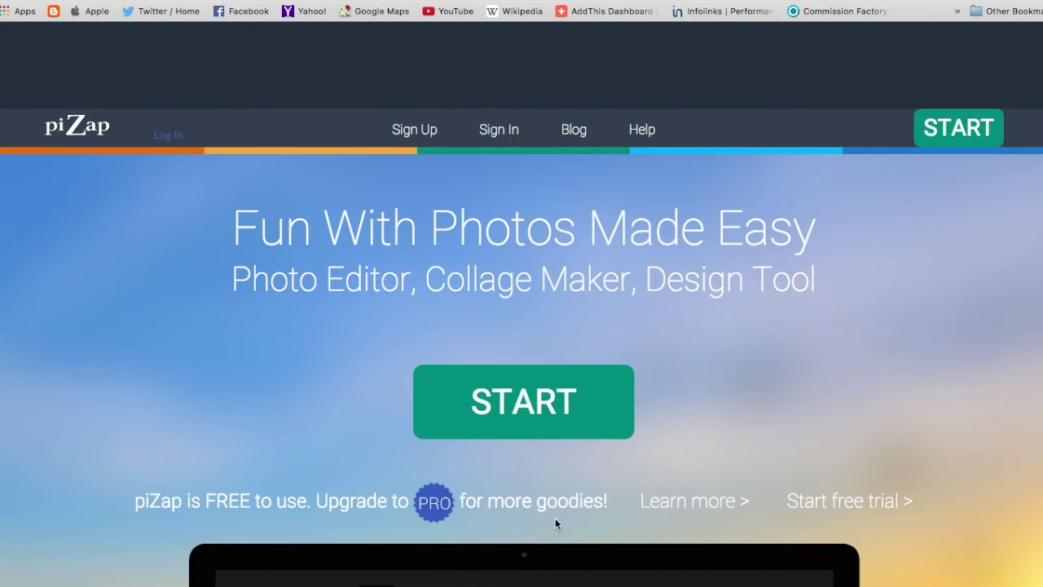
Start a new piZap design with a custom canvas size.
{"action": "left_click", "coordinate": [527, 408]}
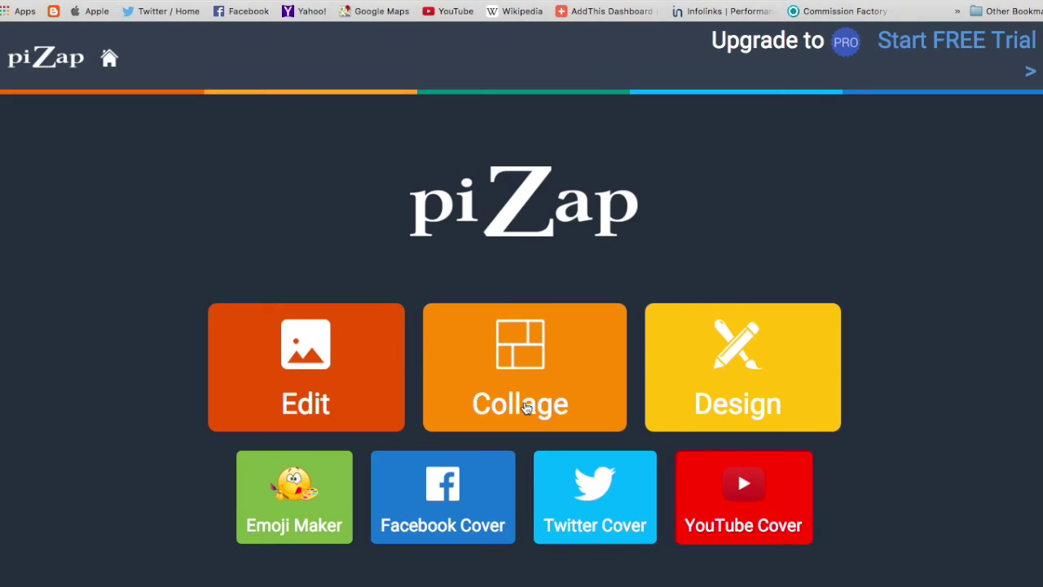
{"action": "left_click", "coordinate": [764, 383]}
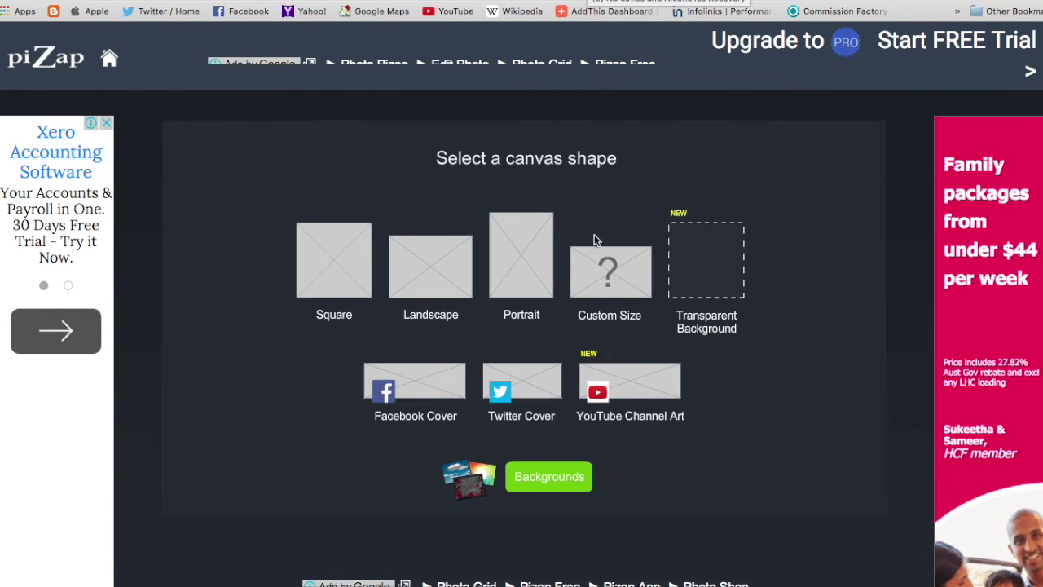
{"action": "left_click", "coordinate": [614, 277]}
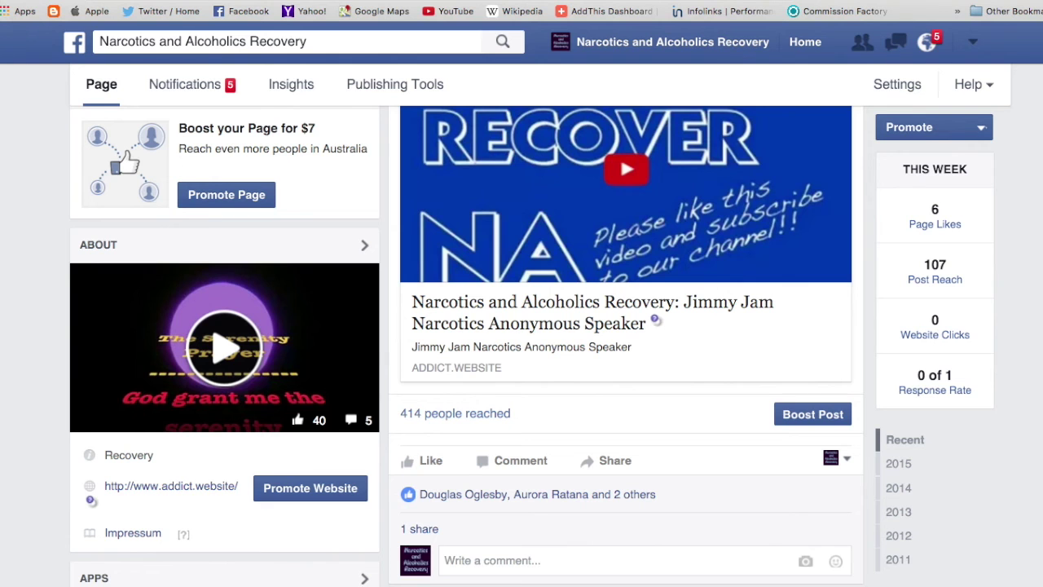
Open the Static HTML app's settings under Settings > Apps and begin replacing its Custom Tab Image.
{"action": "scroll", "coordinate": [753, 88], "scroll_direction": "up", "scroll_amount": 8}
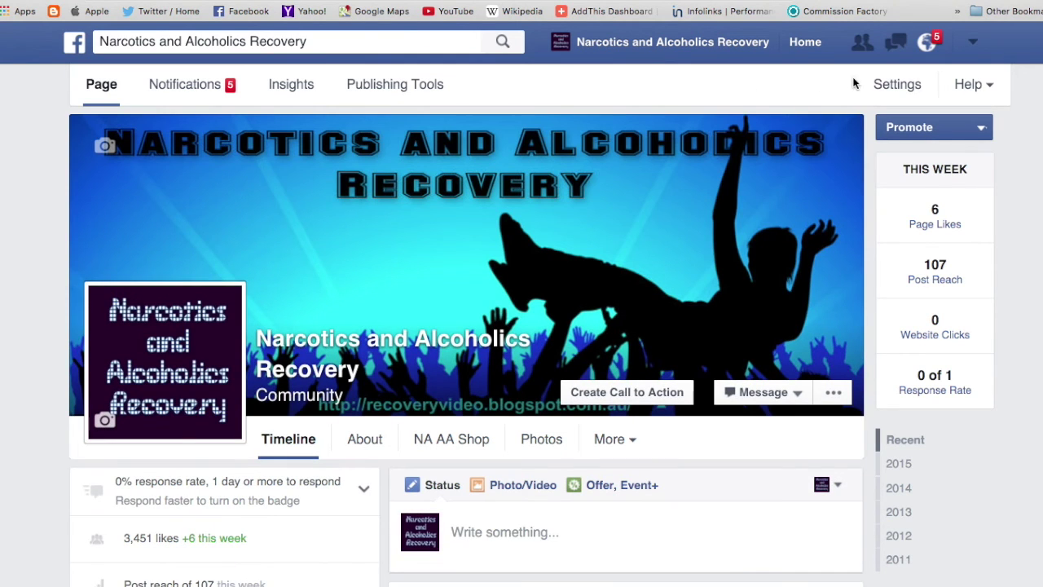
{"action": "left_click", "coordinate": [904, 86]}
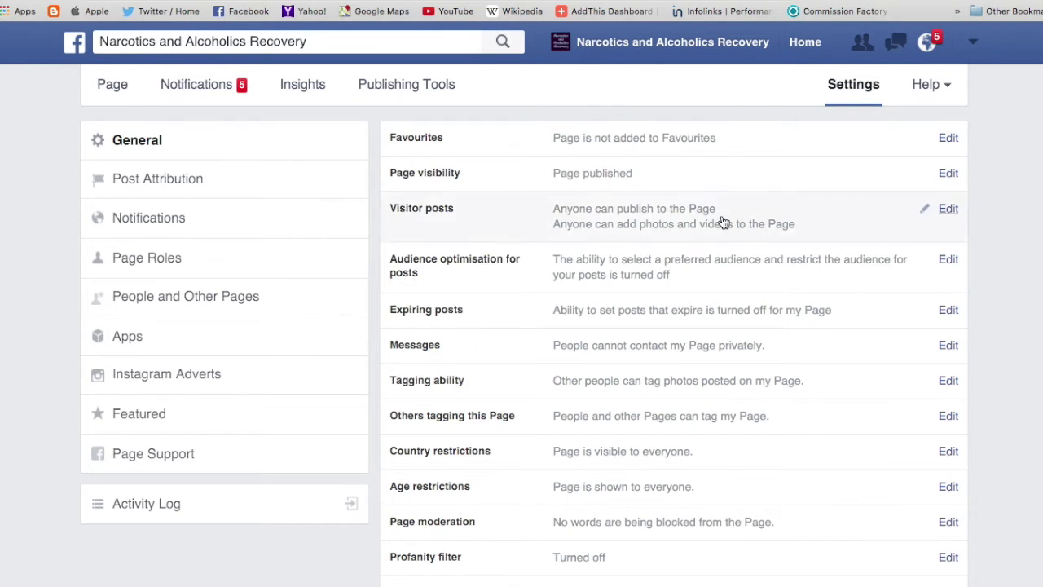
{"action": "left_click", "coordinate": [133, 335]}
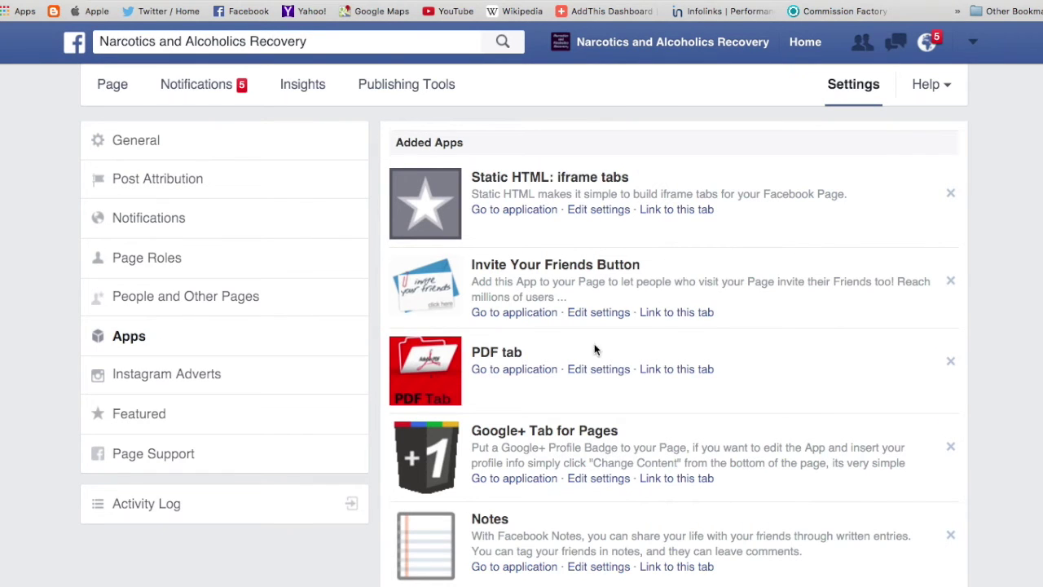
{"action": "left_click", "coordinate": [601, 210]}
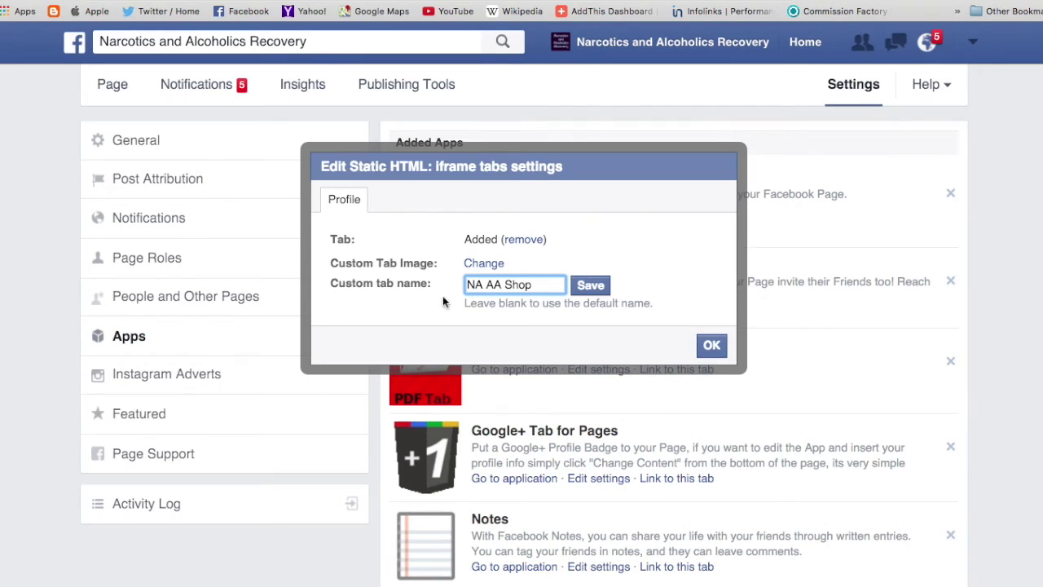
{"action": "left_click", "coordinate": [481, 265]}
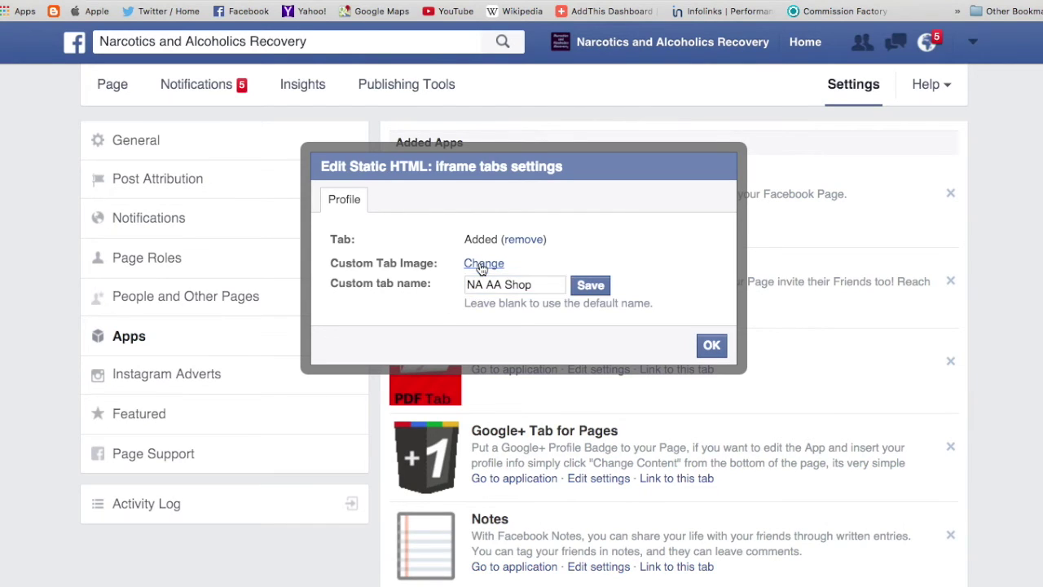
{"action": "mouse_move", "coordinate": [295, 177]}
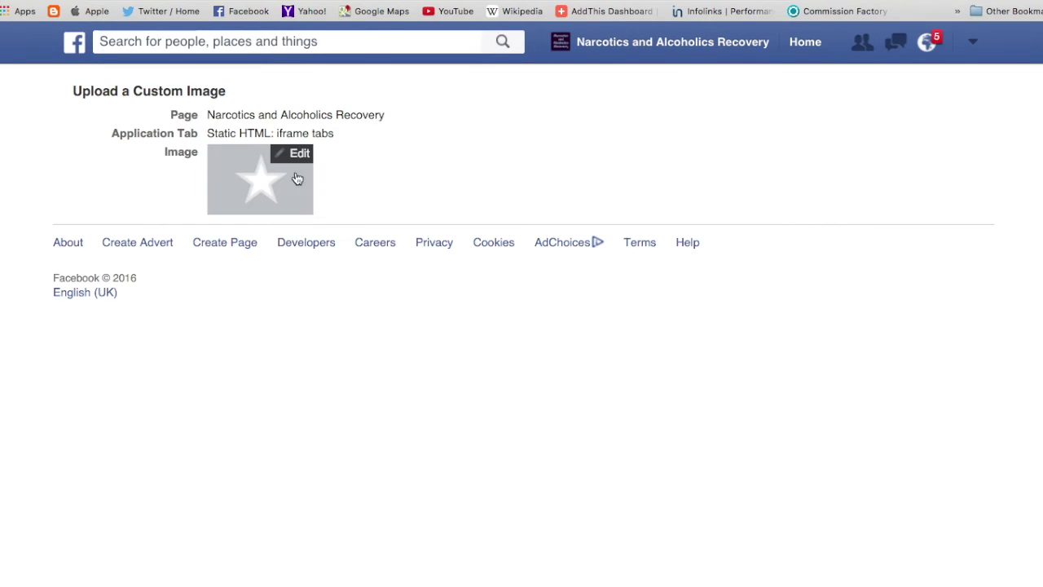
{"action": "left_click", "coordinate": [296, 158]}
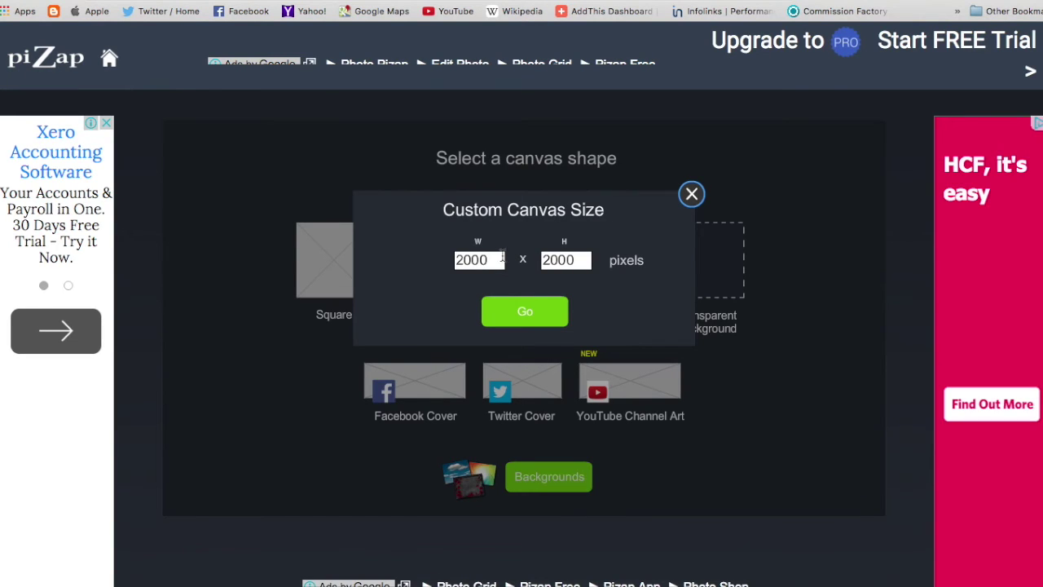
Create a new 111 × 74 pixel piZap canvas.
{"action": "left_click_drag", "start_coordinate": [490, 257], "coordinate": [425, 249]}
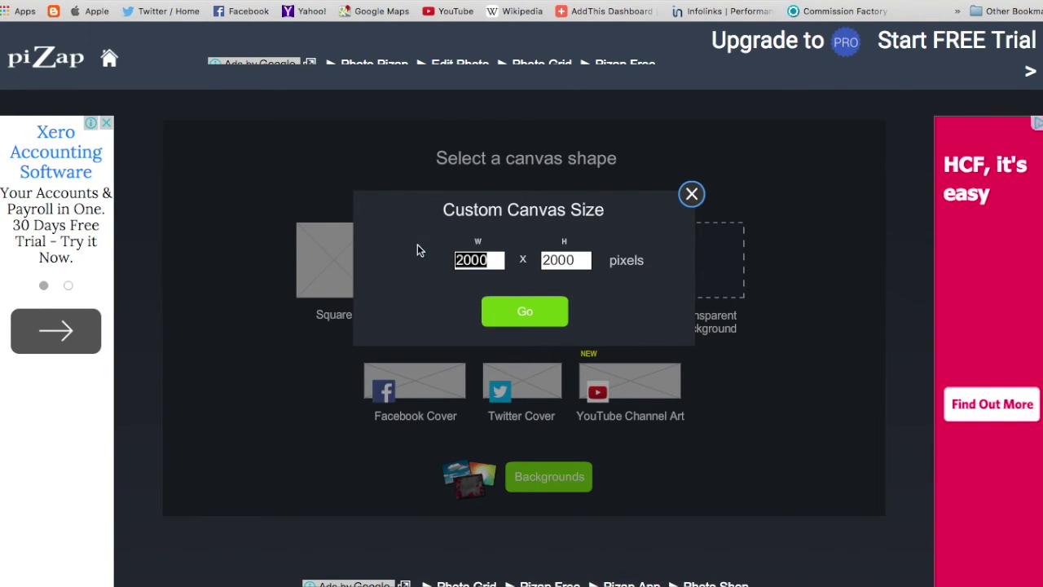
{"action": "key", "text": "BackSpace"}
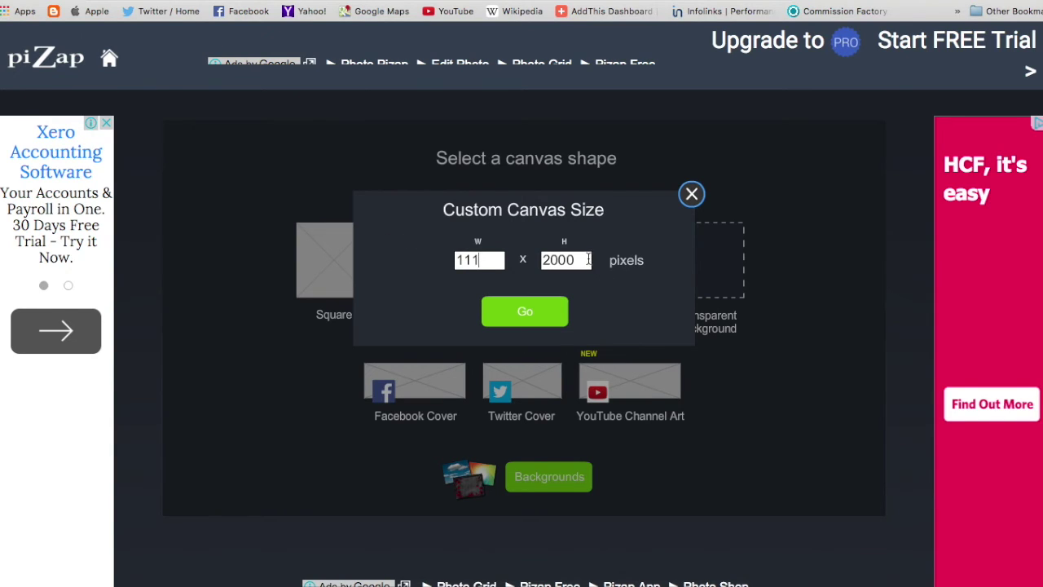
{"action": "left_click_drag", "start_coordinate": [588, 258], "coordinate": [540, 259]}
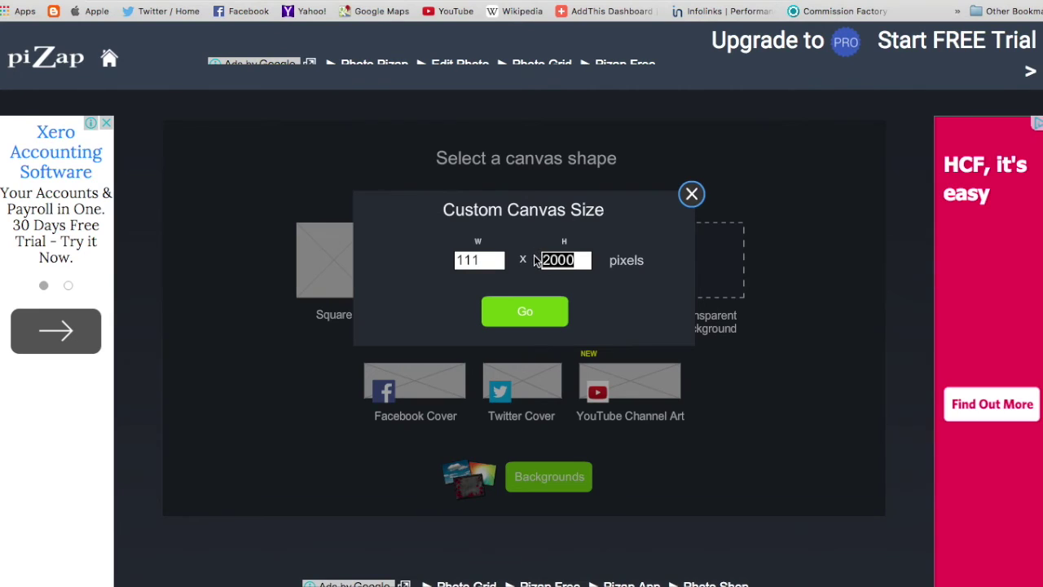
{"action": "key", "text": "BackSpace"}
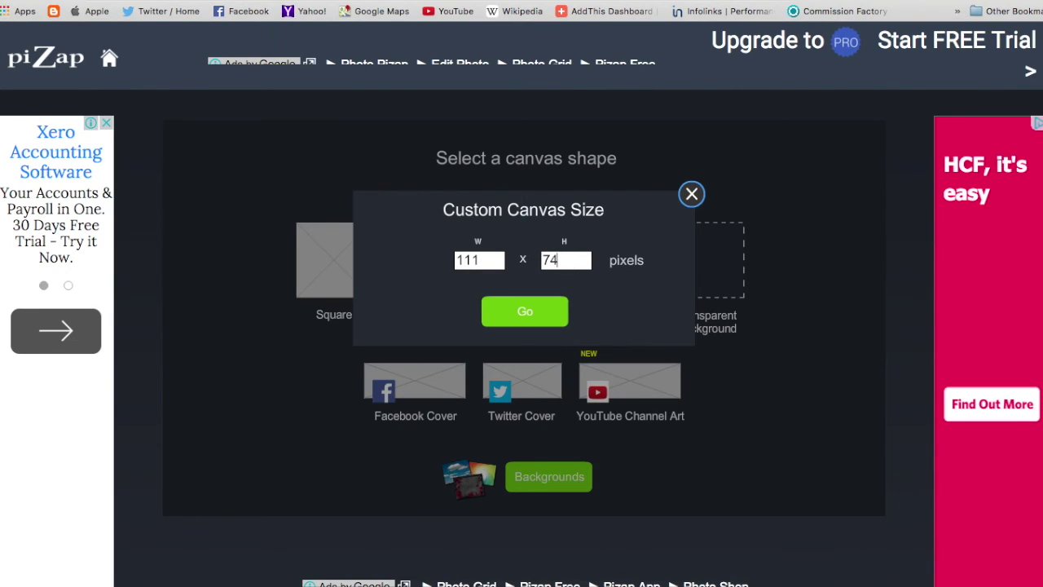
{"action": "left_click", "coordinate": [526, 313]}
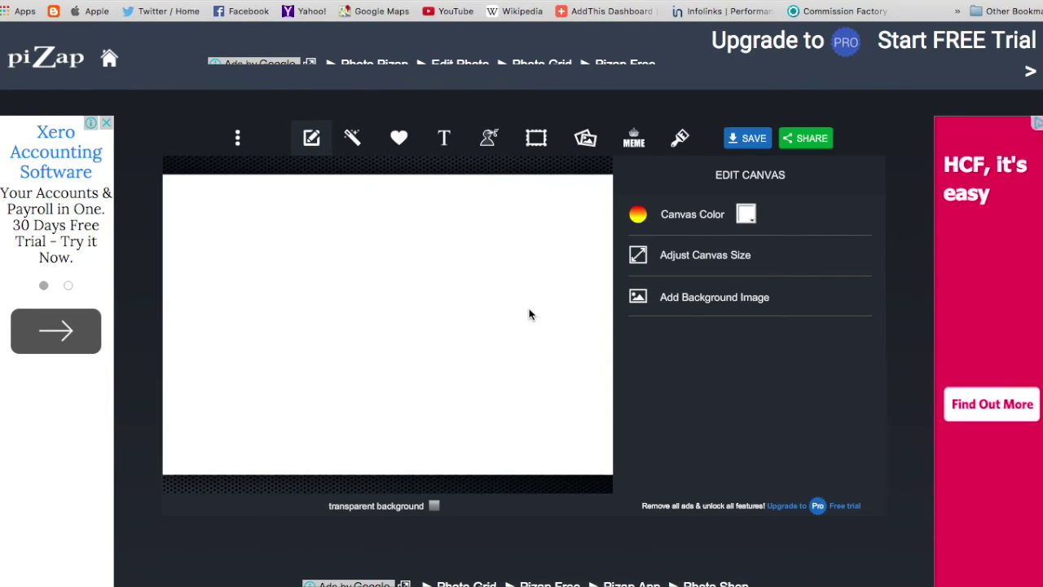
Fill the canvas orange and select the placeholder 'Text' layer's word.
{"action": "left_click", "coordinate": [747, 216]}
{"action": "left_click_drag", "start_coordinate": [644, 232], "coordinate": [424, 277]}
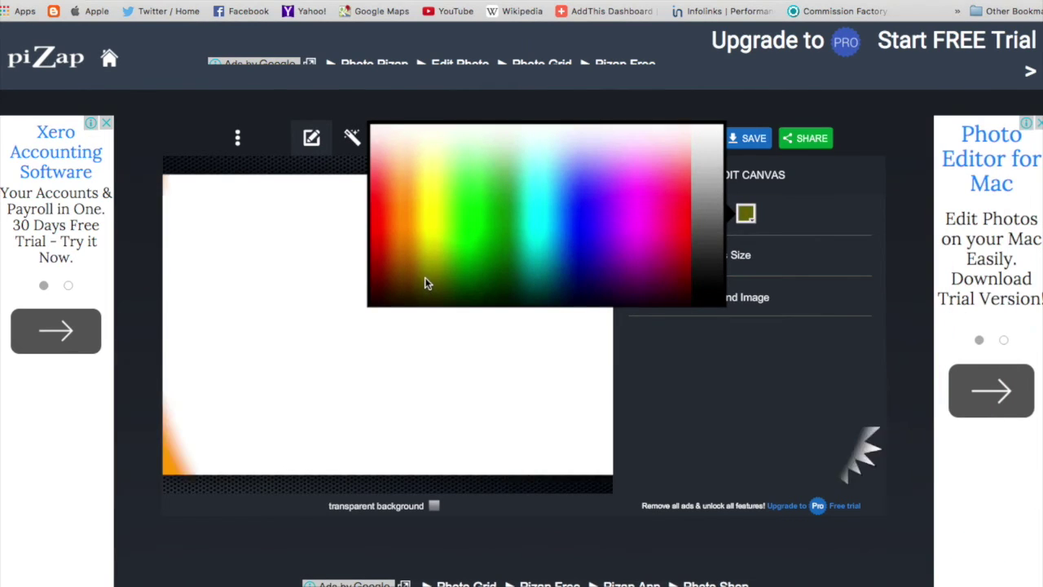
{"action": "left_click", "coordinate": [444, 138]}
{"action": "left_click_drag", "start_coordinate": [697, 201], "coordinate": [630, 193]}
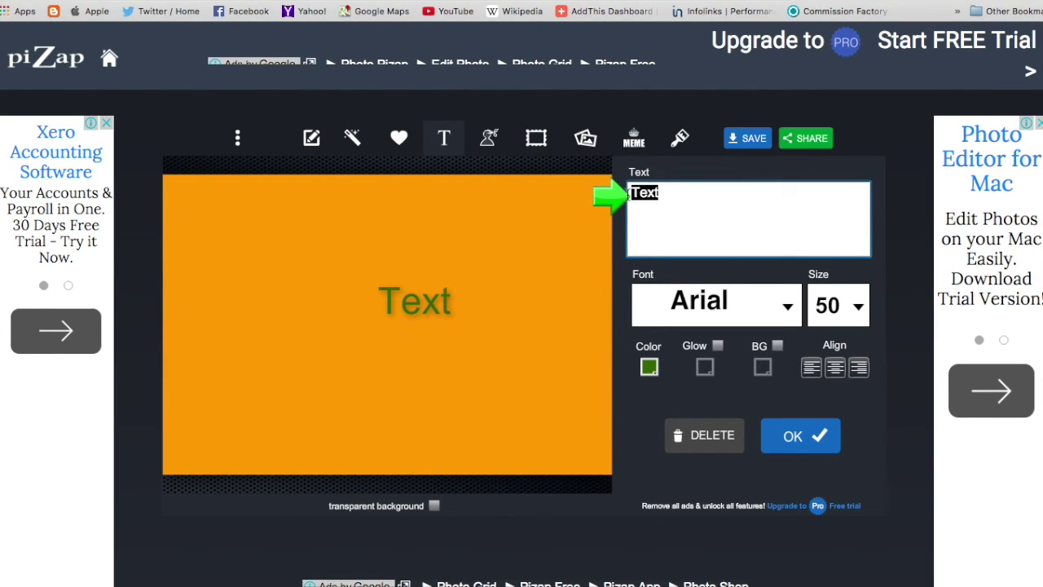
Replace the placeholder with 'NA and AA' and 'Store' on two lines.
{"action": "key", "text": "BackSpace"}
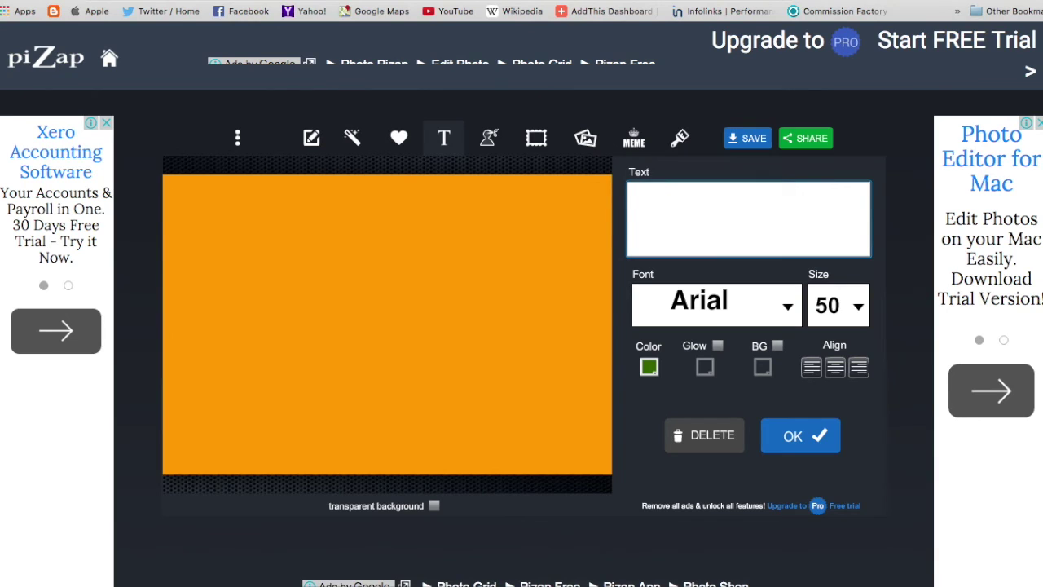
{"action": "type", "text": "NA"}
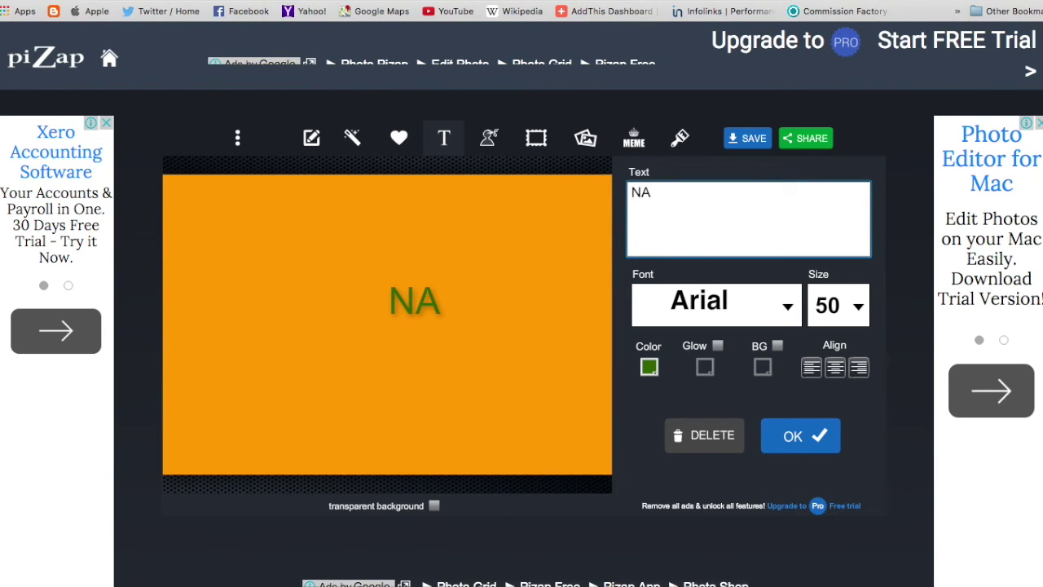
{"action": "type", "text": " and"}
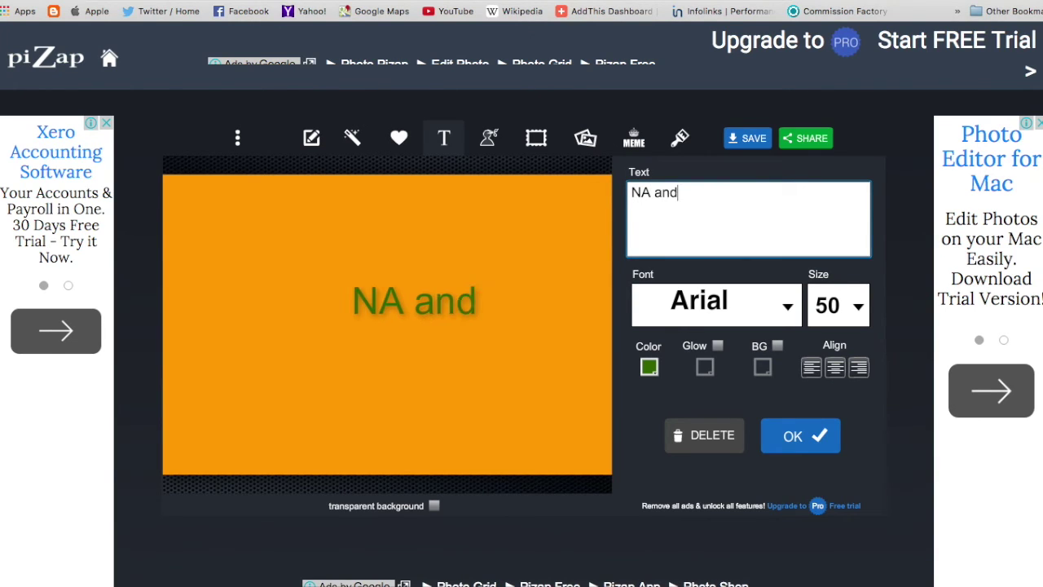
{"action": "type", "text": " AA"}
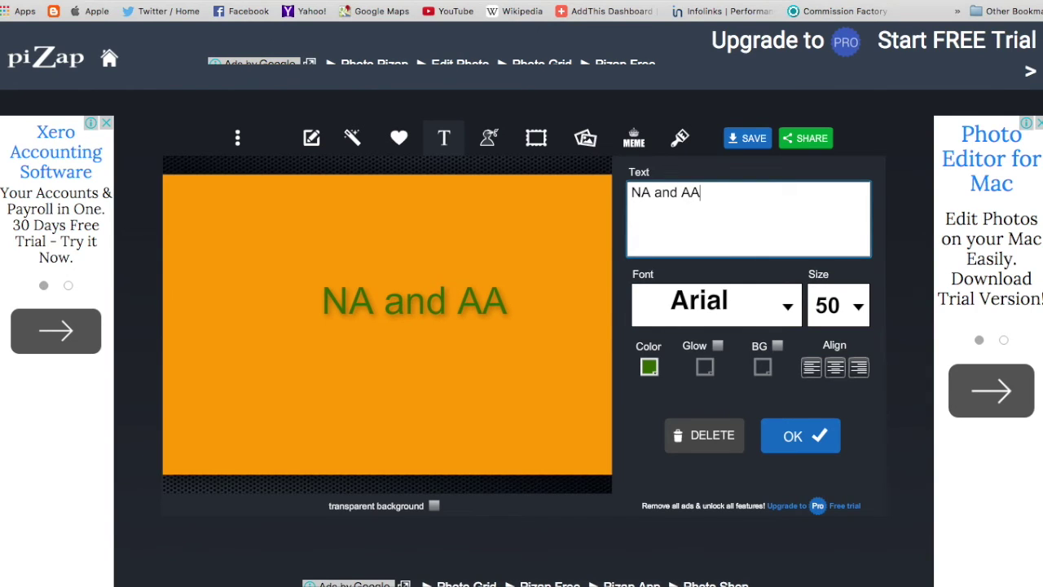
{"action": "key", "text": "Return"}
{"action": "type", "text": "Store"}
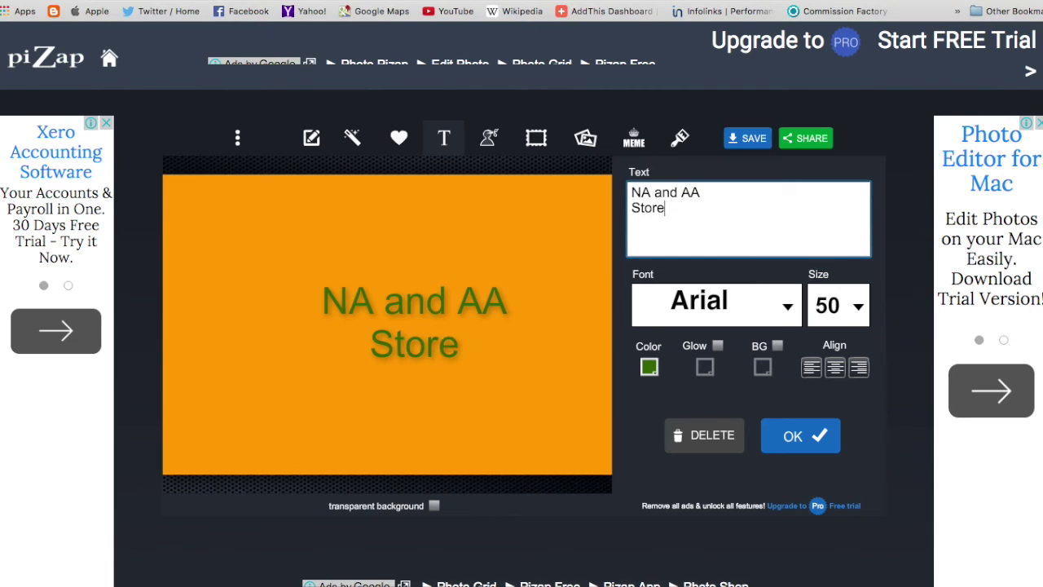
Set the text to the Collegiate font at size 80 and move it up-left.
{"action": "left_click", "coordinate": [790, 310]}
{"action": "left_click_drag", "start_coordinate": [622, 281], "coordinate": [614, 397]}
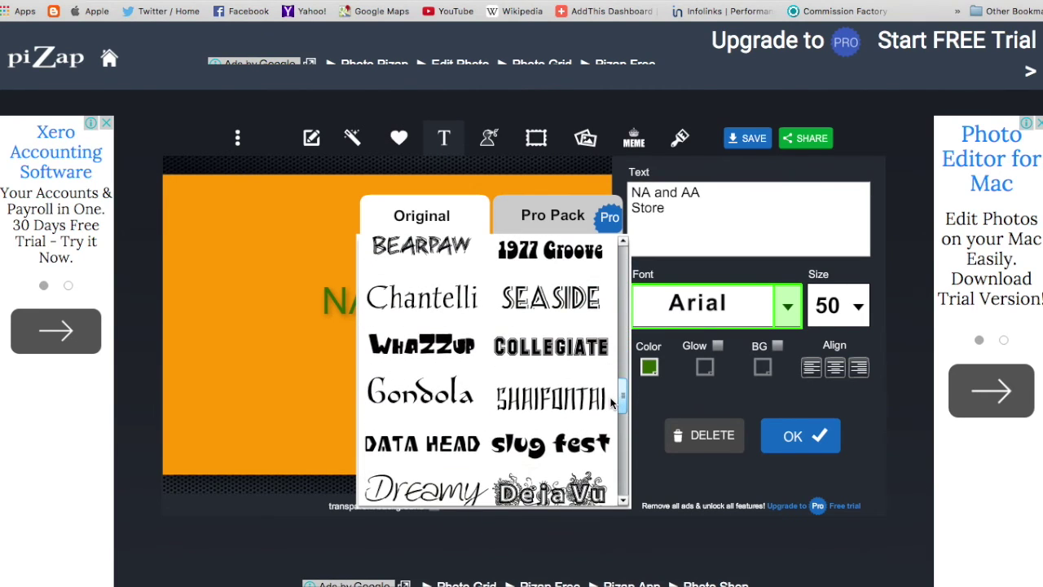
{"action": "left_click", "coordinate": [561, 349]}
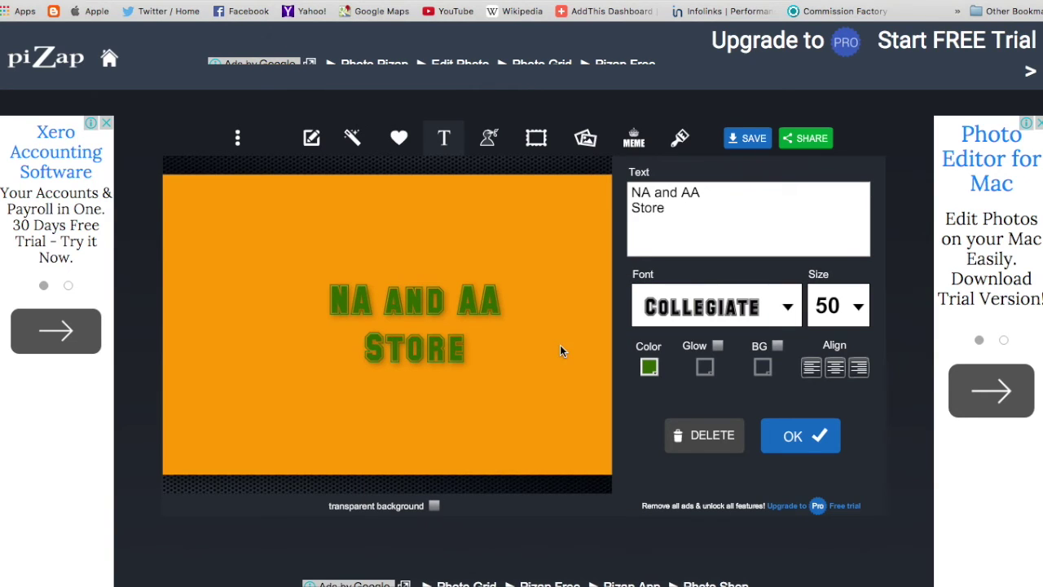
{"action": "left_click", "coordinate": [867, 308]}
{"action": "left_click", "coordinate": [846, 410]}
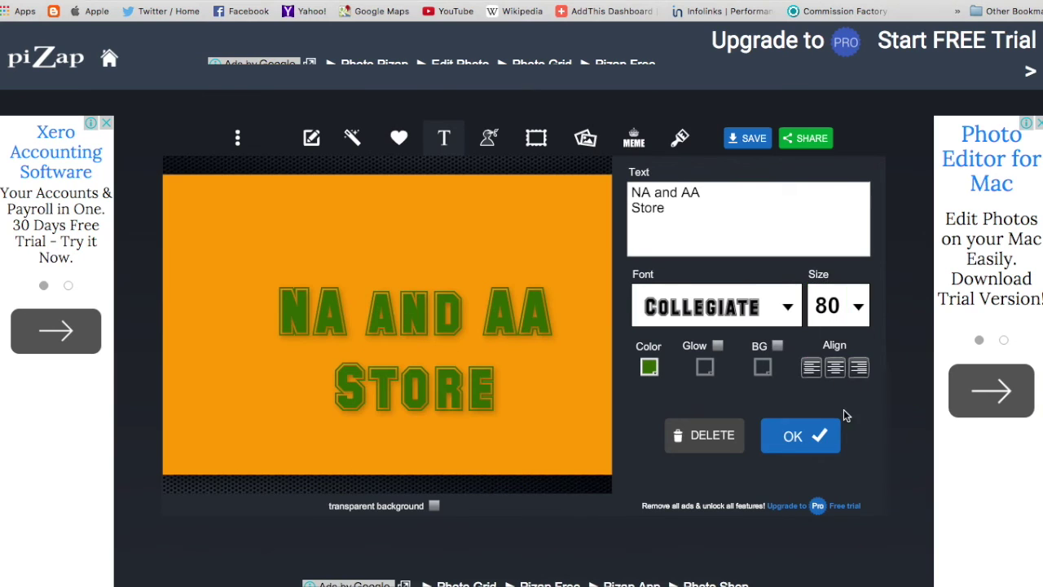
{"action": "left_click_drag", "start_coordinate": [432, 312], "coordinate": [409, 283]}
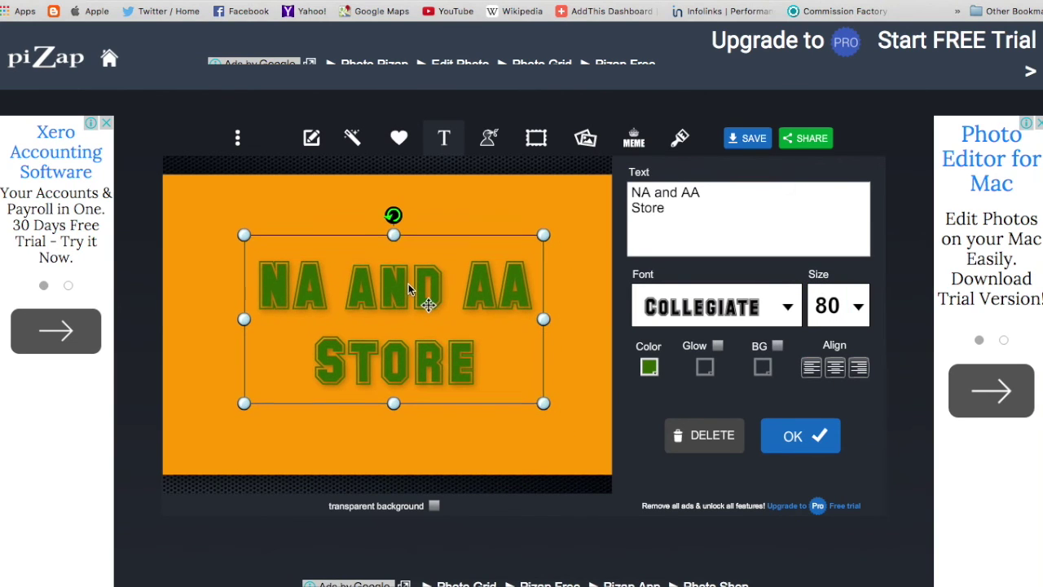
Stretch the 'NA and AA Store' text across the orange image, nudge it lower, and confirm.
{"action": "left_click_drag", "start_coordinate": [542, 235], "coordinate": [613, 206]}
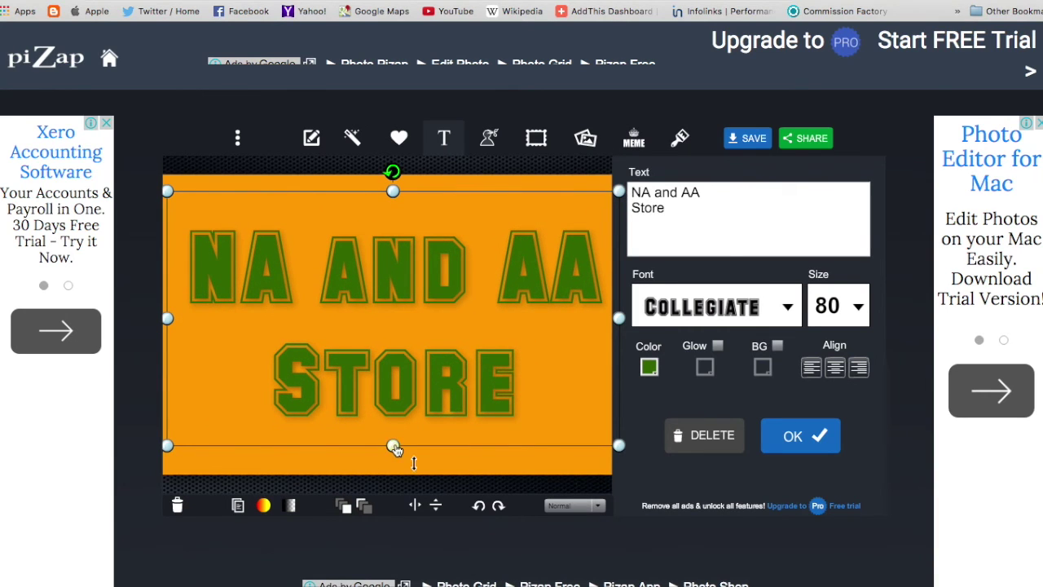
{"action": "left_click_drag", "start_coordinate": [391, 445], "coordinate": [391, 478]}
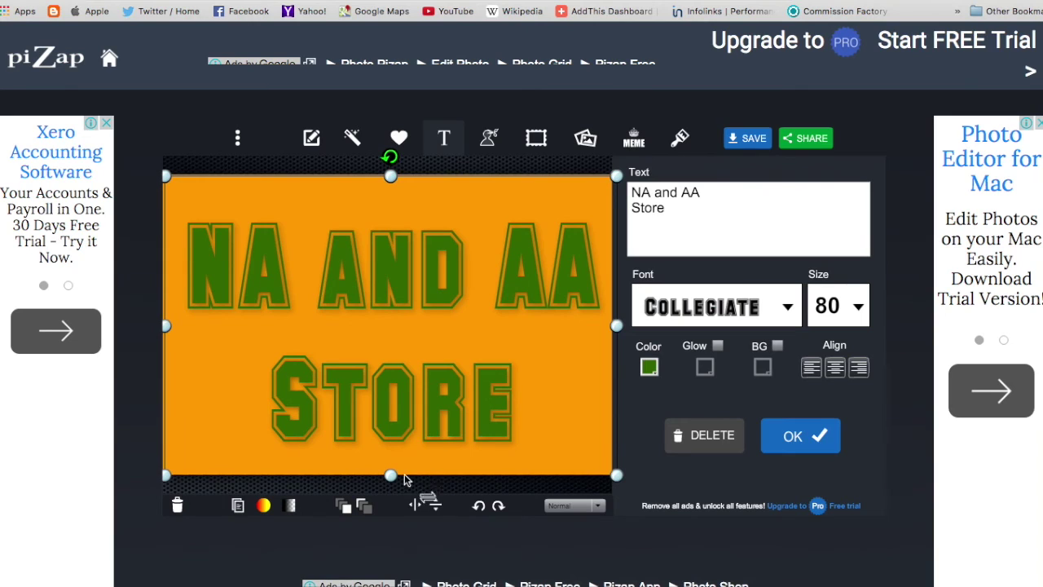
{"action": "left_click", "coordinate": [793, 438]}
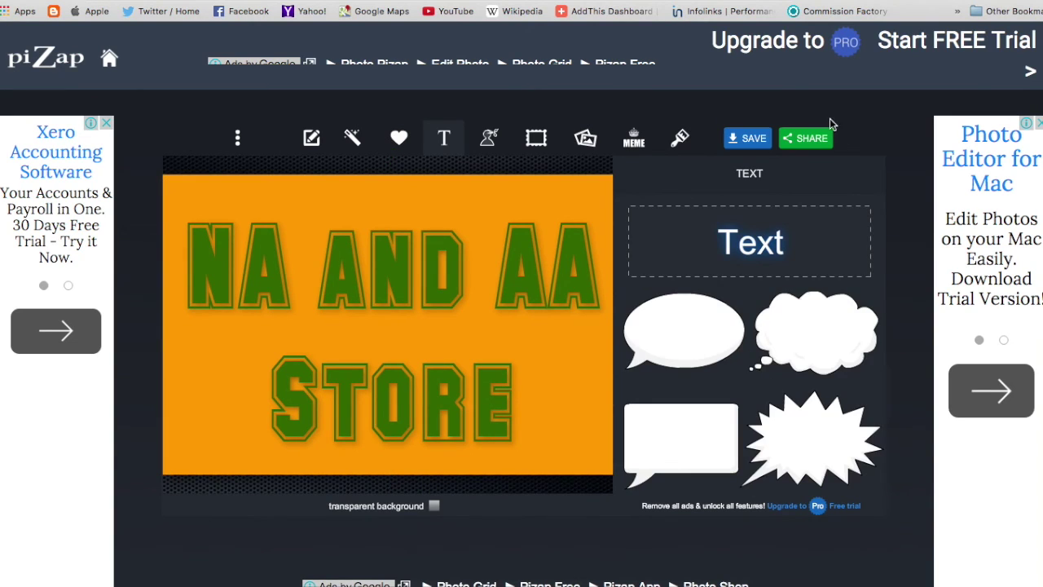
Save the piZap image to the computer's Desktop as a JPG.
{"action": "left_click", "coordinate": [751, 140]}
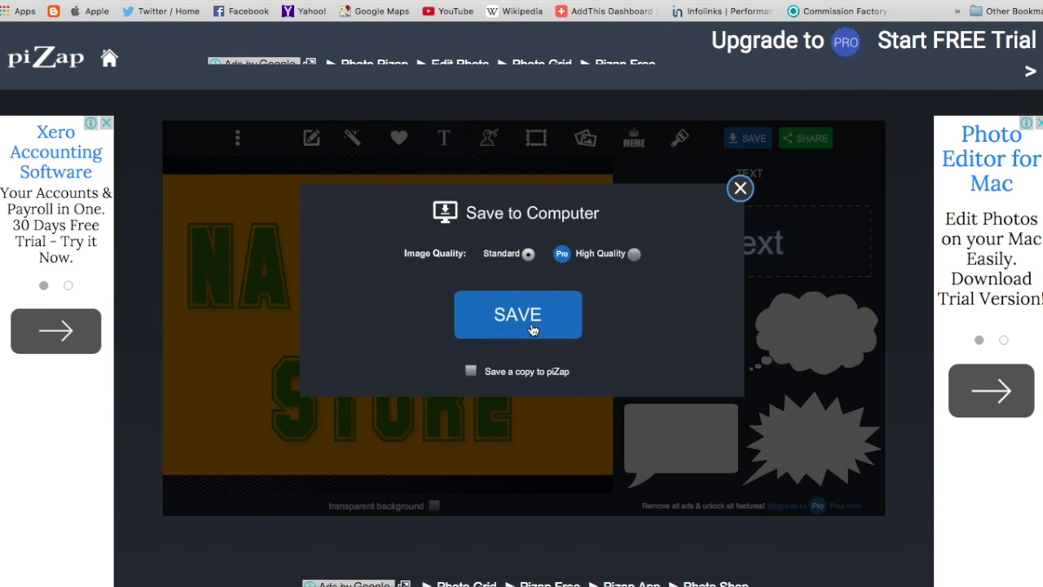
{"action": "left_click", "coordinate": [525, 319]}
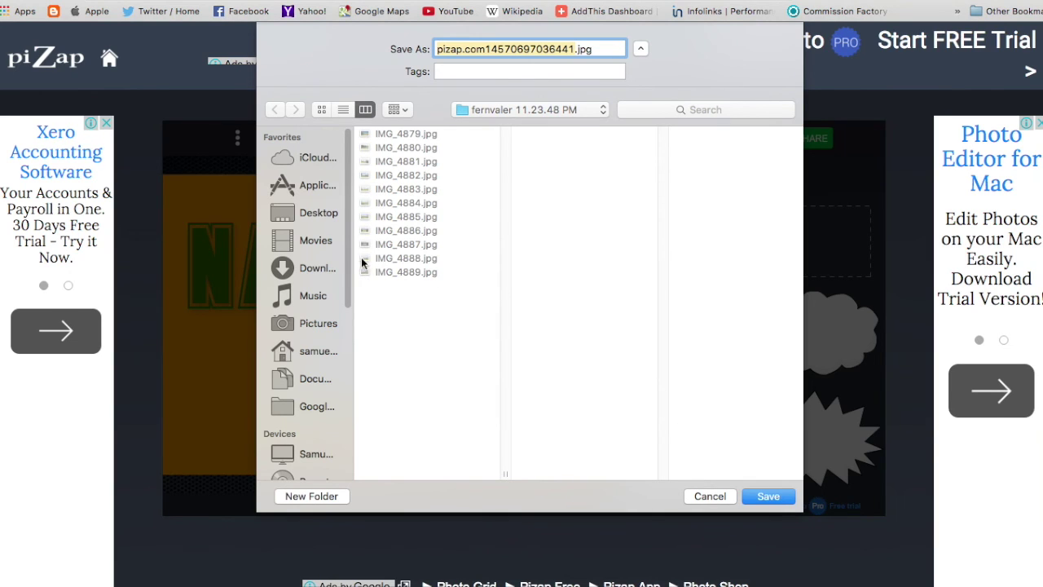
{"action": "left_click", "coordinate": [329, 215]}
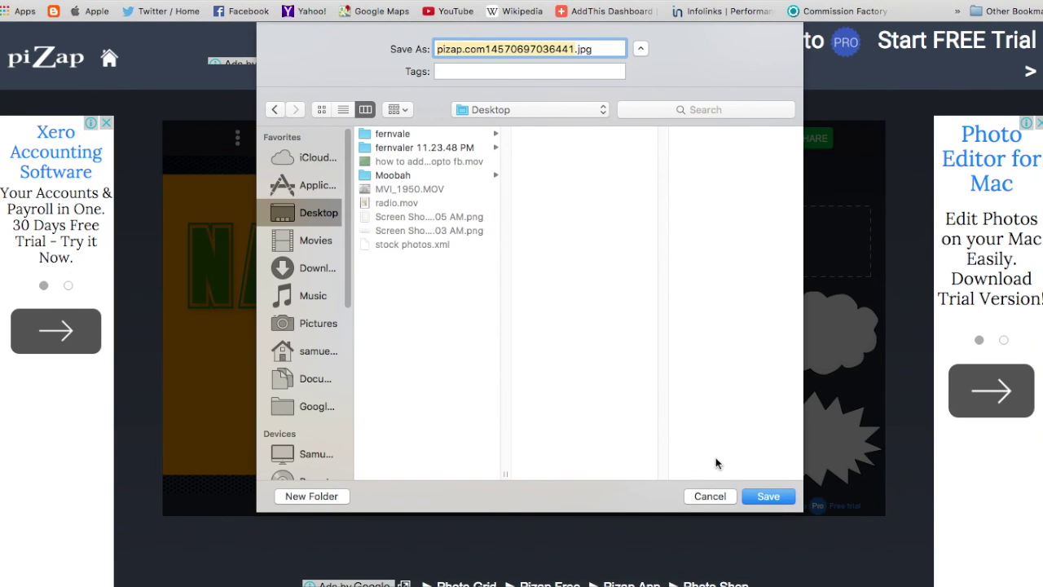
{"action": "left_click", "coordinate": [768, 497]}
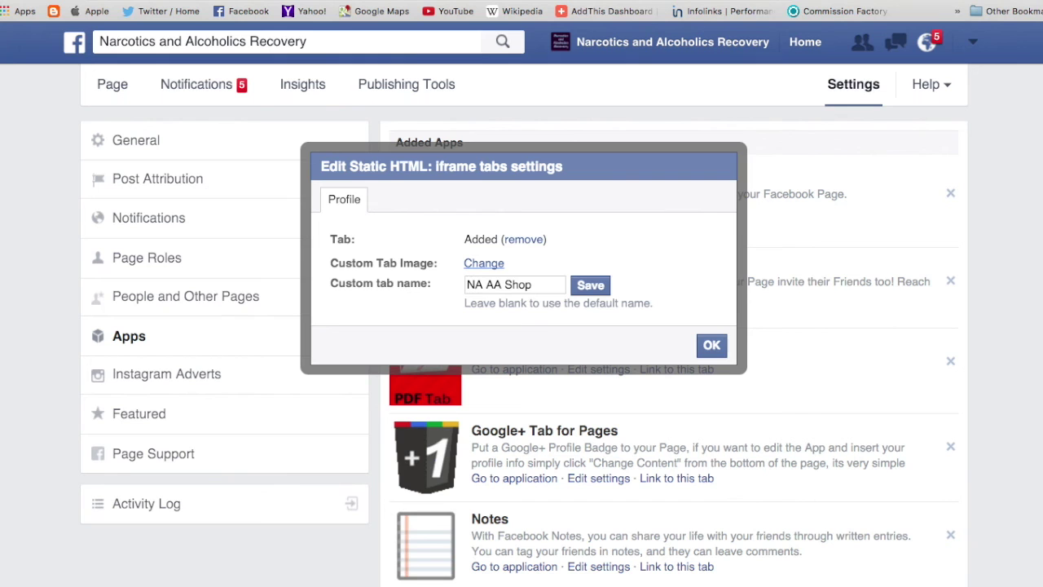
Upload the saved piZap JPG as the tab image, then go to the Narcotics and Alcoholics Recovery page.
{"action": "left_click", "coordinate": [484, 264]}
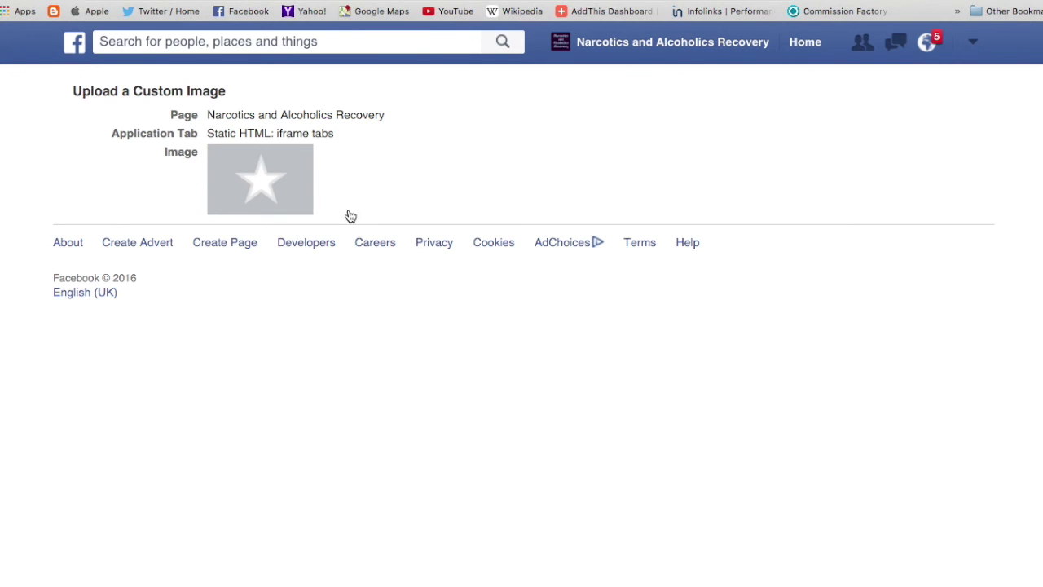
{"action": "mouse_move", "coordinate": [282, 182]}
{"action": "left_click", "coordinate": [297, 154]}
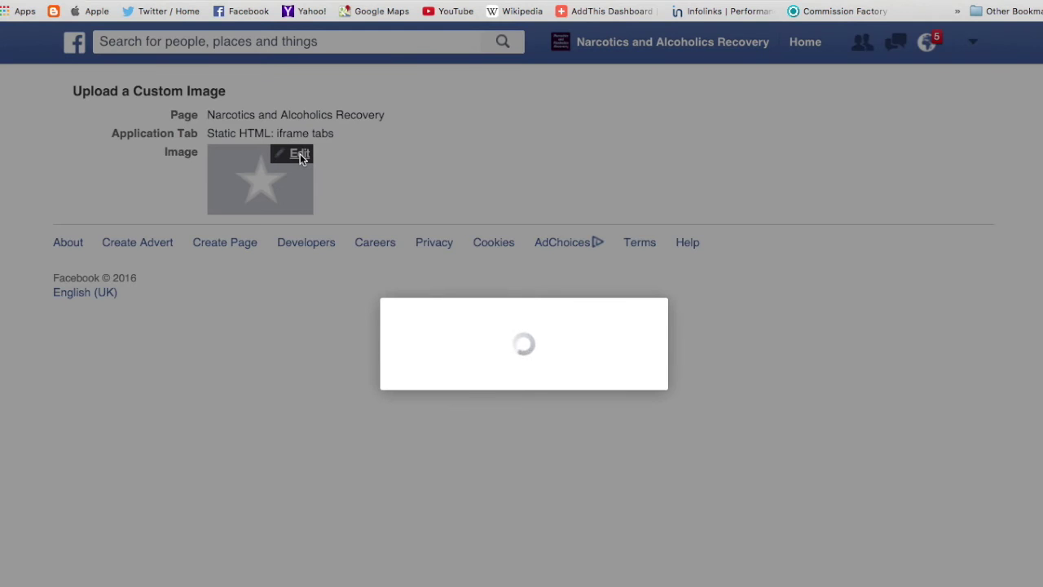
{"action": "left_click", "coordinate": [372, 384]}
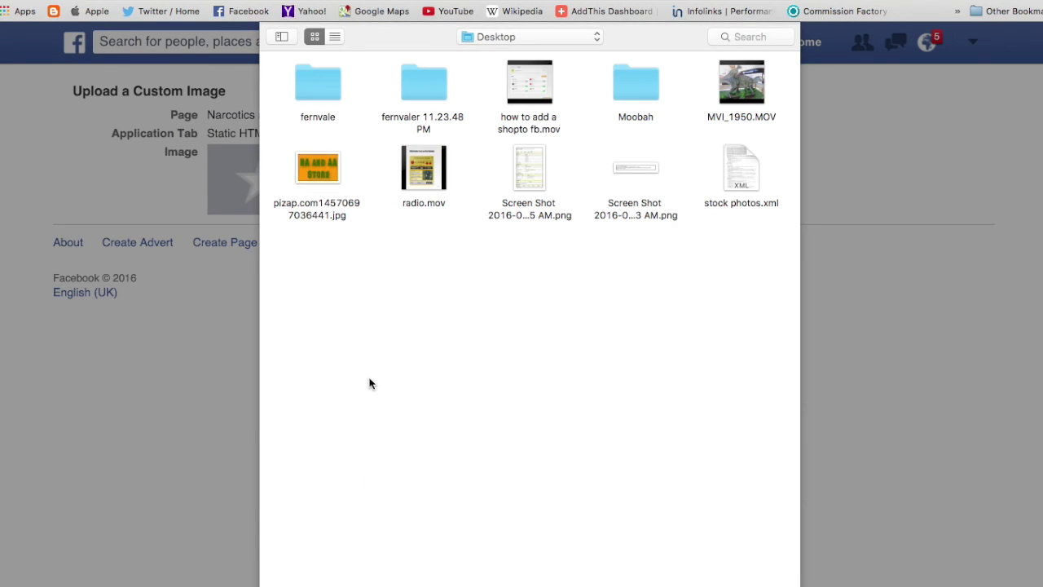
{"action": "left_click", "coordinate": [332, 176]}
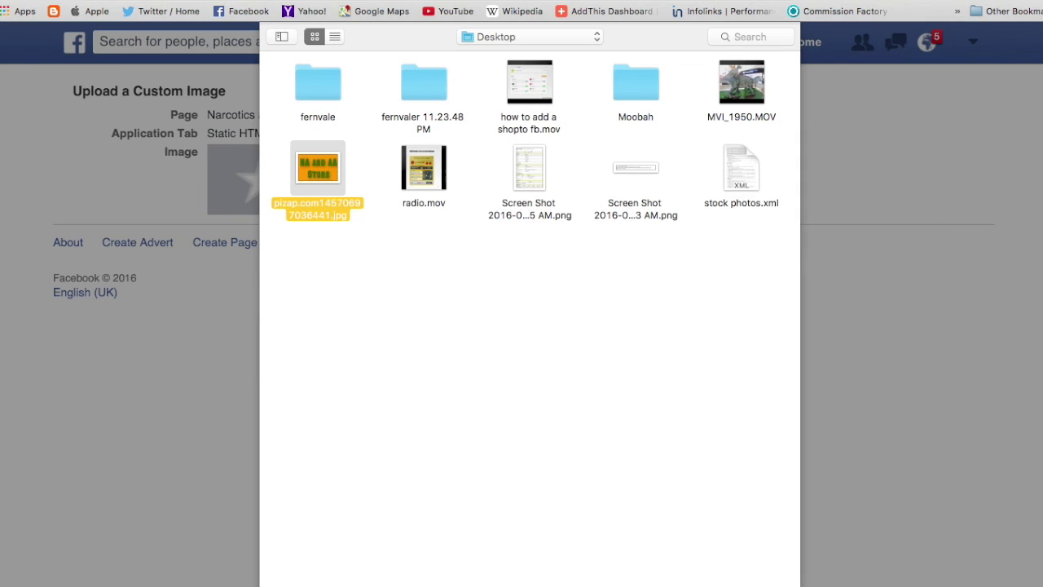
{"action": "key", "text": "Return"}
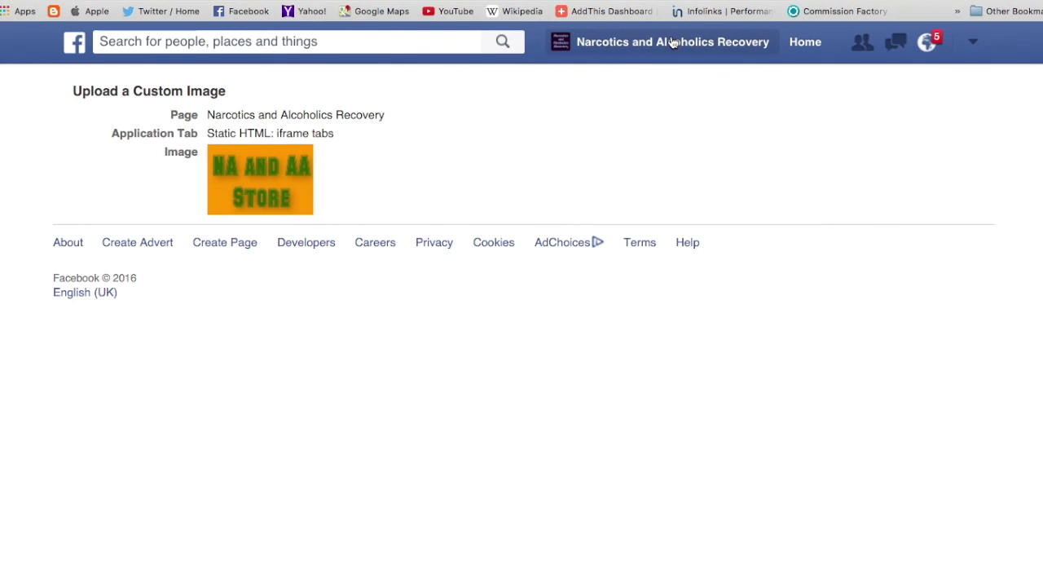
{"action": "left_click", "coordinate": [673, 43]}
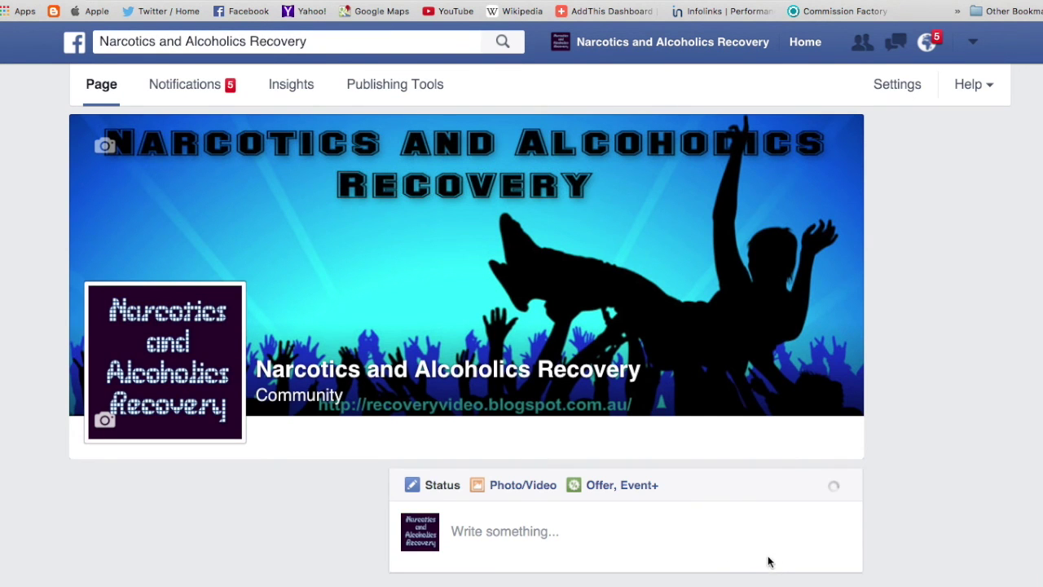
Open the NA AA Shop tab from the Apps panel and scroll through its My Amazon Picks products.
{"action": "scroll", "coordinate": [774, 555], "scroll_direction": "down", "scroll_amount": 10}
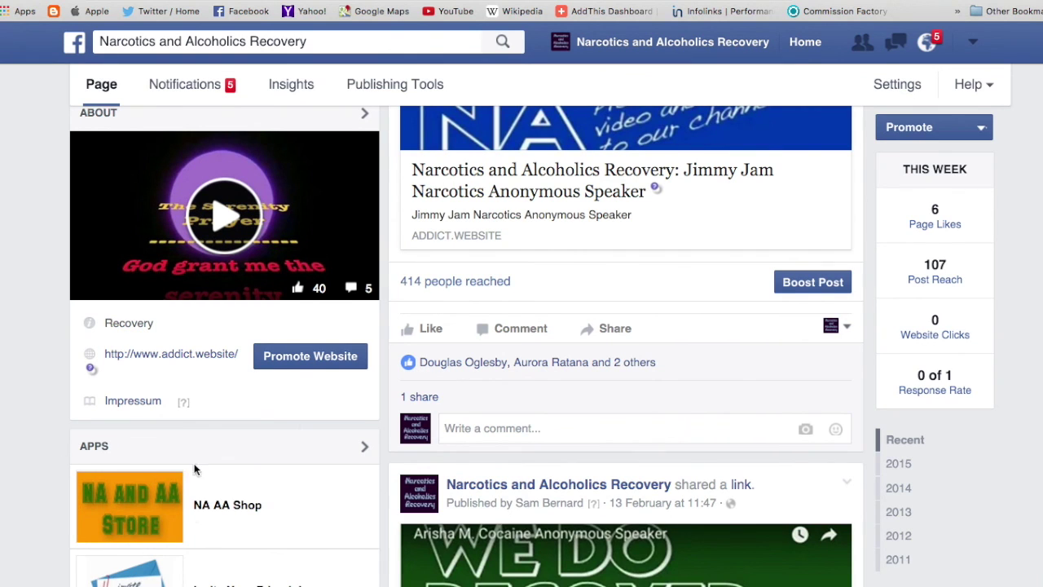
{"action": "left_click", "coordinate": [147, 511]}
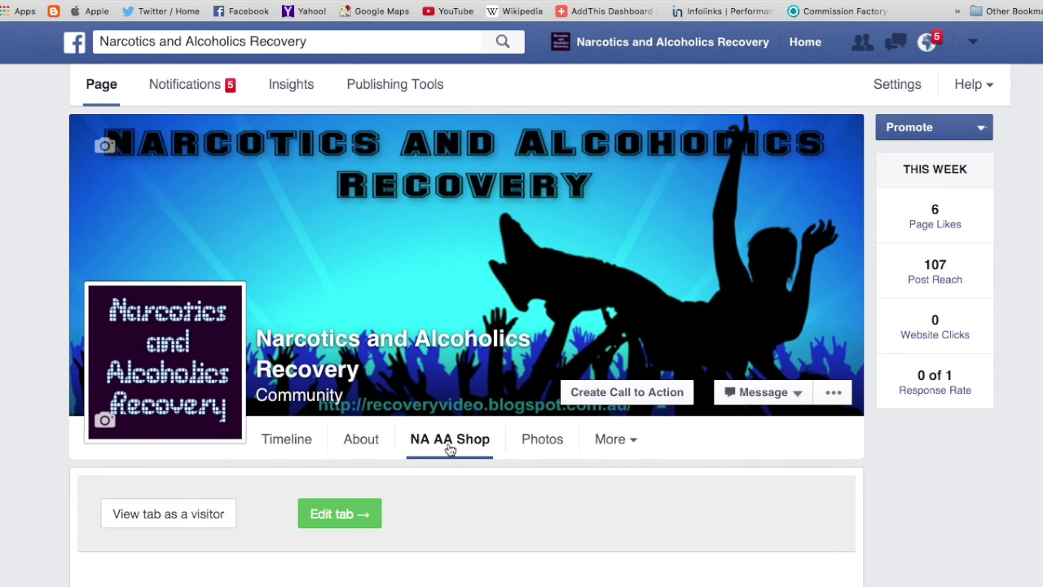
{"action": "scroll", "coordinate": [538, 493], "scroll_direction": "down", "scroll_amount": 10}
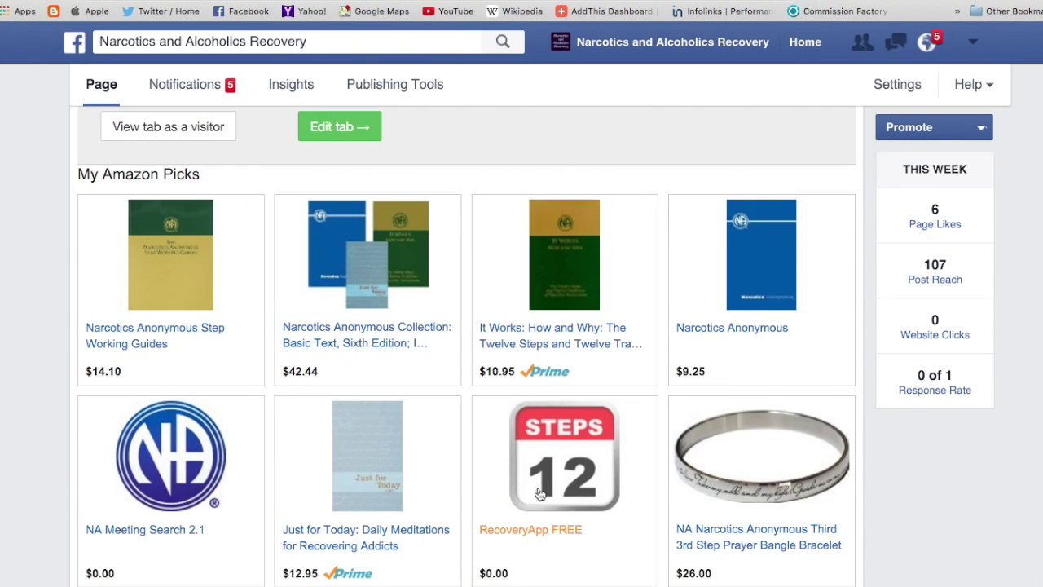
{"action": "scroll", "coordinate": [538, 493], "scroll_direction": "down", "scroll_amount": 7}
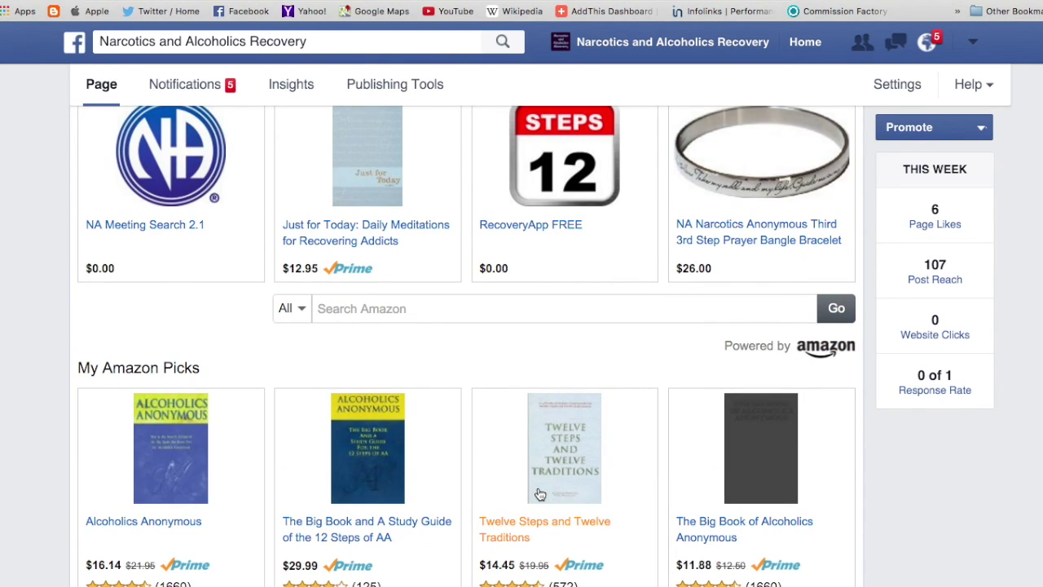
{"action": "scroll", "coordinate": [502, 485], "scroll_direction": "up", "scroll_amount": 17}
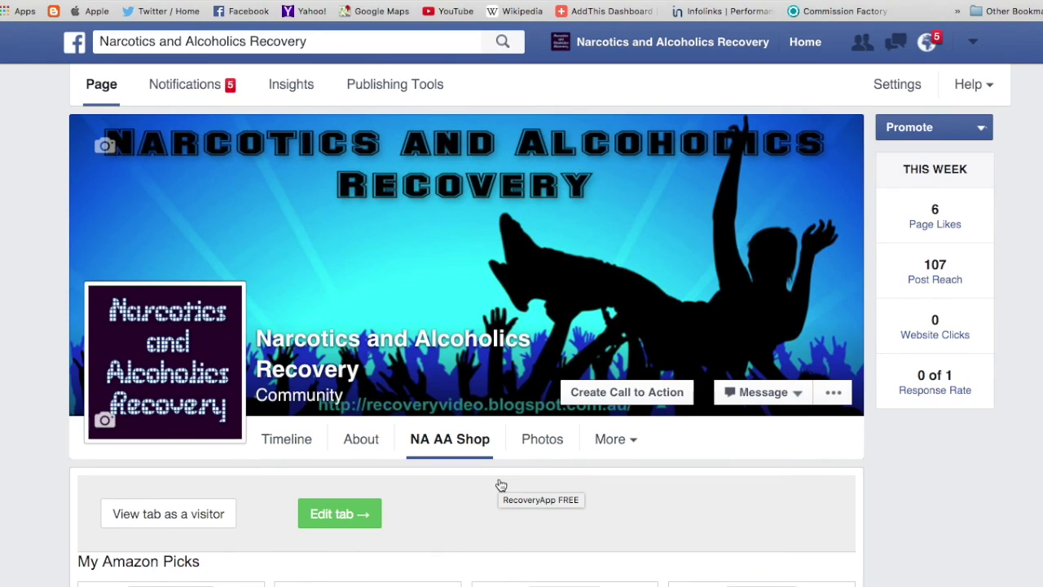